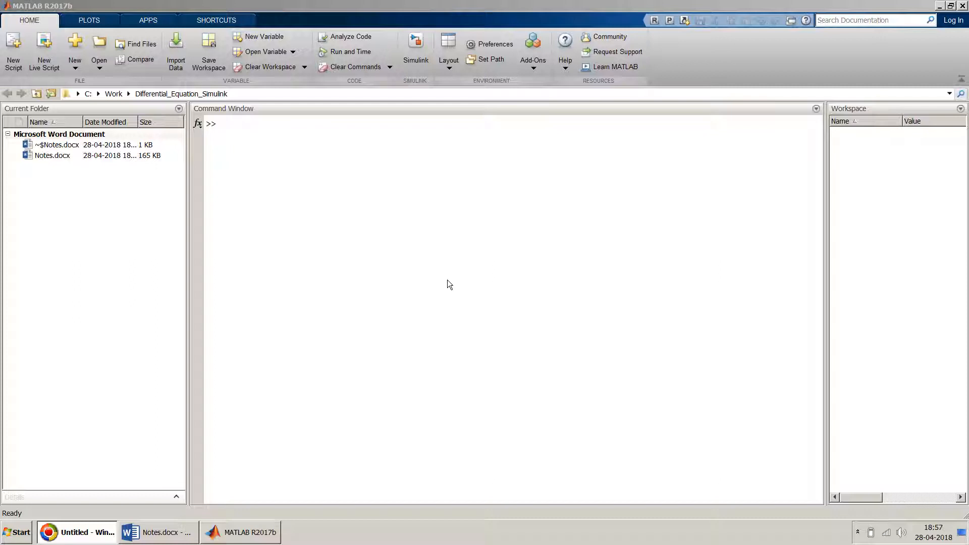
Step: Examine the coupled differential equations, the initial conditions and the rearranged x'' and y'' expressions in the Word document Notes.docx
{"action": "left_click", "coordinate": [161, 533]}
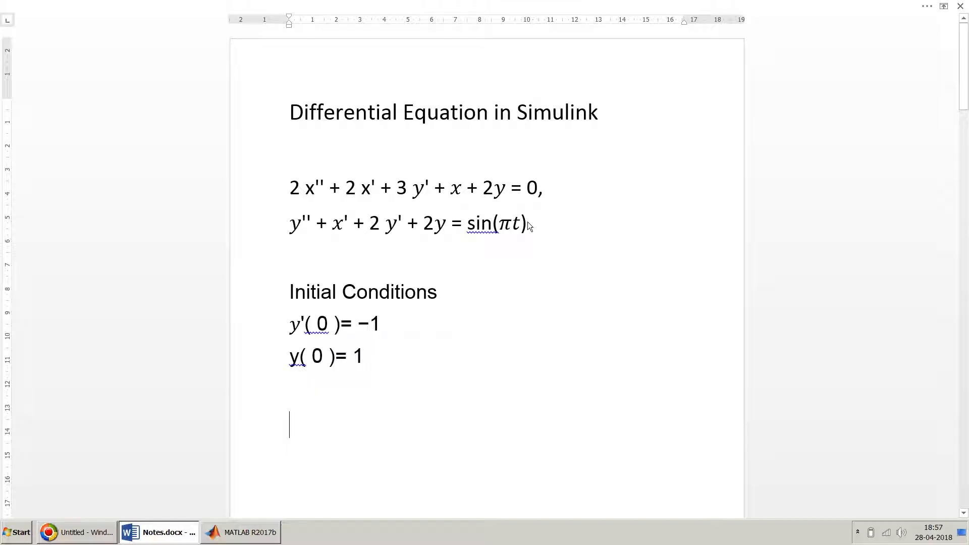
{"action": "scroll", "coordinate": [528, 222], "scroll_direction": "down", "scroll_amount": 1}
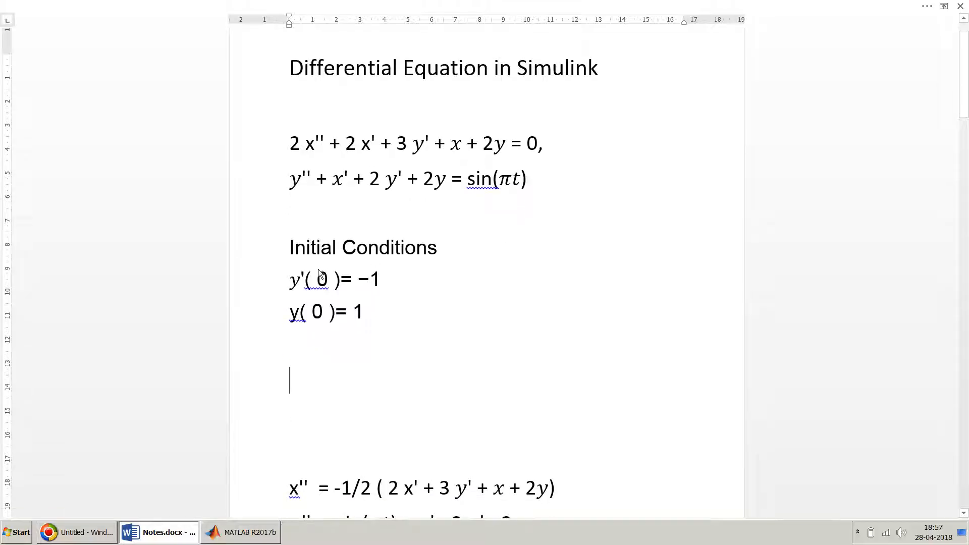
{"action": "scroll", "coordinate": [318, 268], "scroll_direction": "up", "scroll_amount": 1}
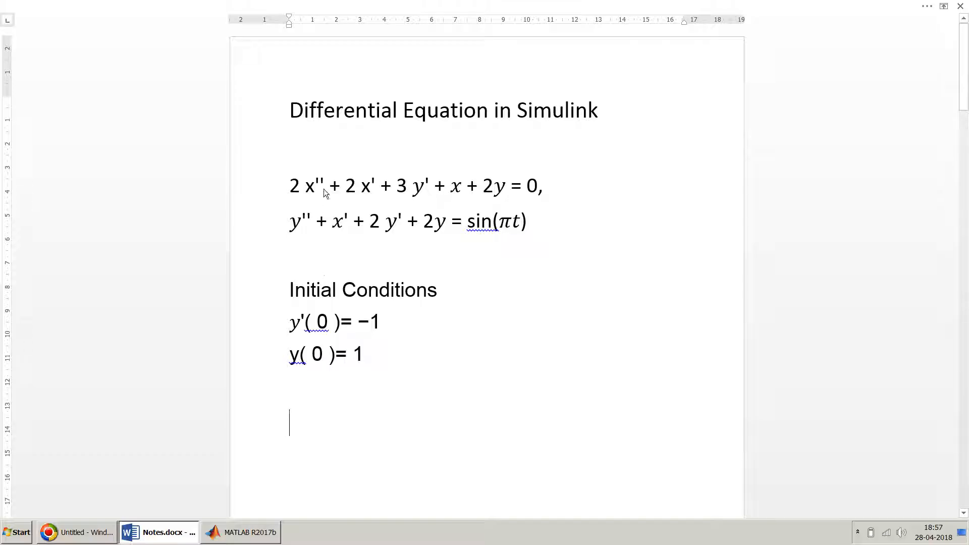
{"action": "left_click_drag", "start_coordinate": [324, 188], "coordinate": [309, 189]}
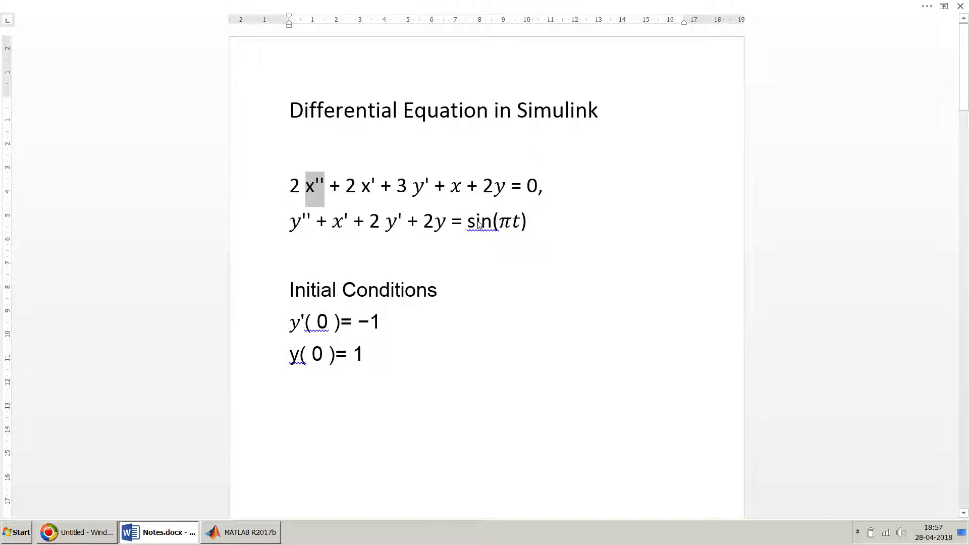
{"action": "scroll", "coordinate": [478, 223], "scroll_direction": "down", "scroll_amount": 5}
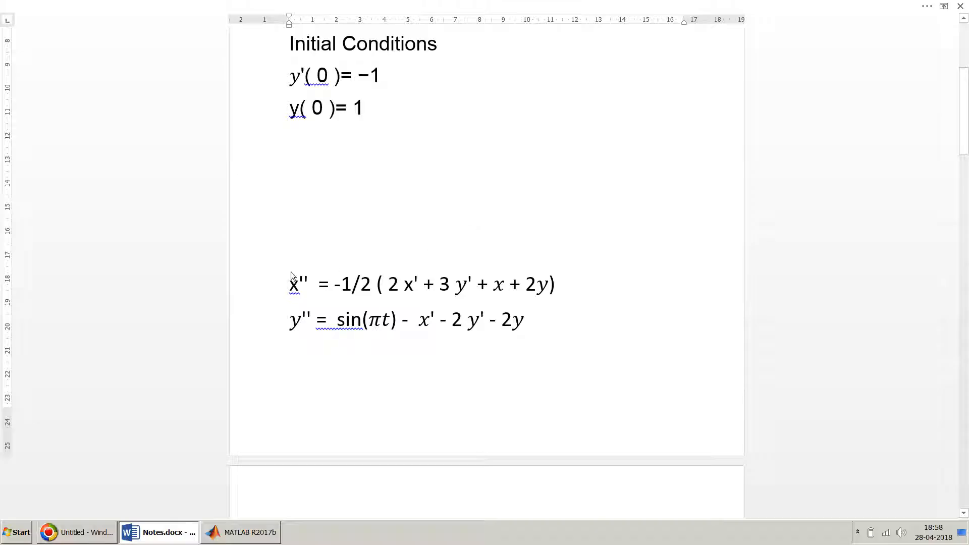
{"action": "left_click", "coordinate": [285, 281]}
{"action": "left_click_drag", "start_coordinate": [285, 282], "coordinate": [520, 330]}
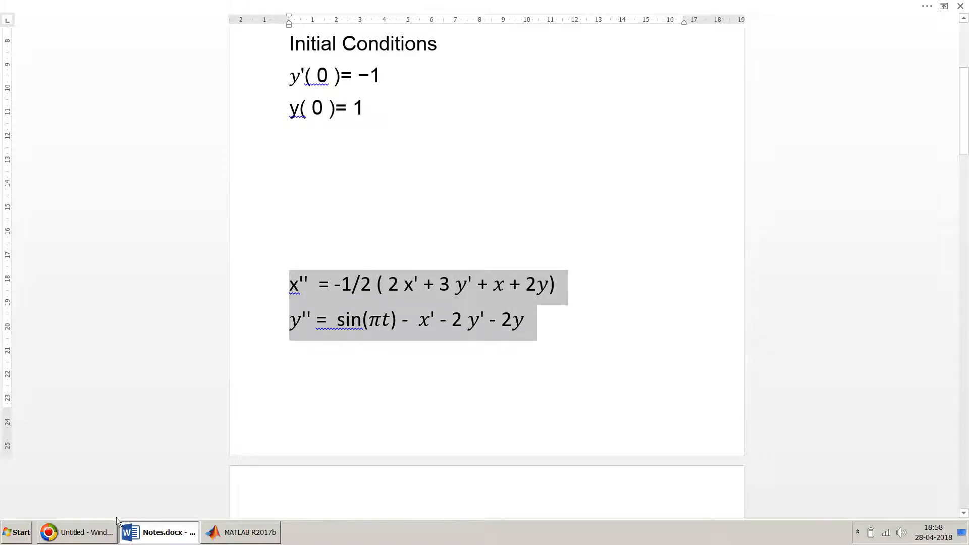
{"action": "left_click", "coordinate": [91, 535]}
{"action": "left_click", "coordinate": [325, 301]}
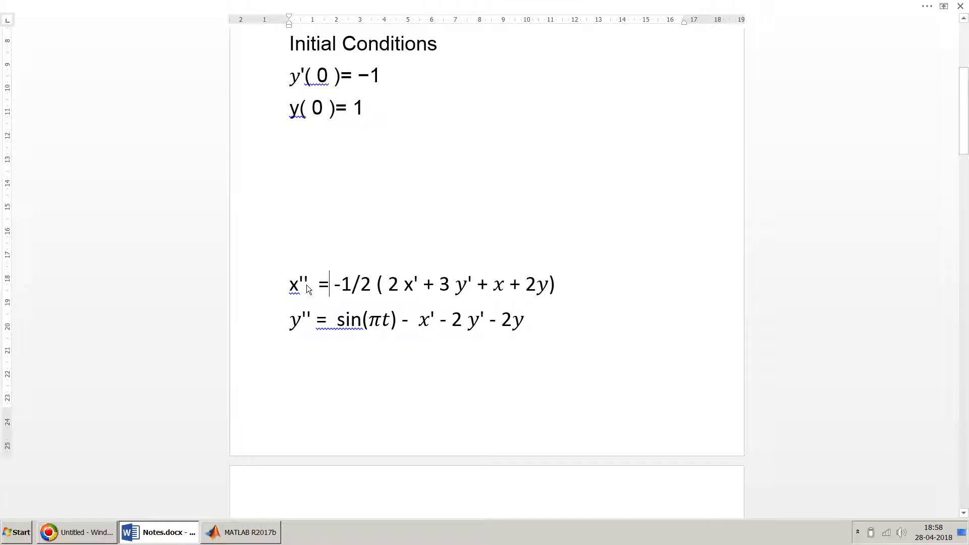
{"action": "left_click_drag", "start_coordinate": [307, 285], "coordinate": [292, 287]}
{"action": "left_click", "coordinate": [543, 293]}
Step: Switch to MATLAB and create a new Simulink model from the Blank Model template
{"action": "left_click", "coordinate": [250, 536]}
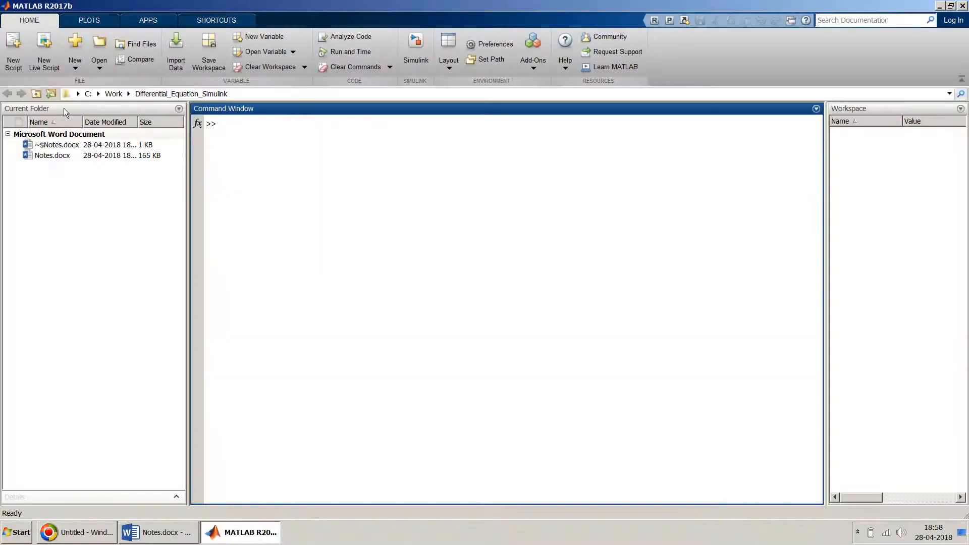
{"action": "left_click", "coordinate": [75, 74]}
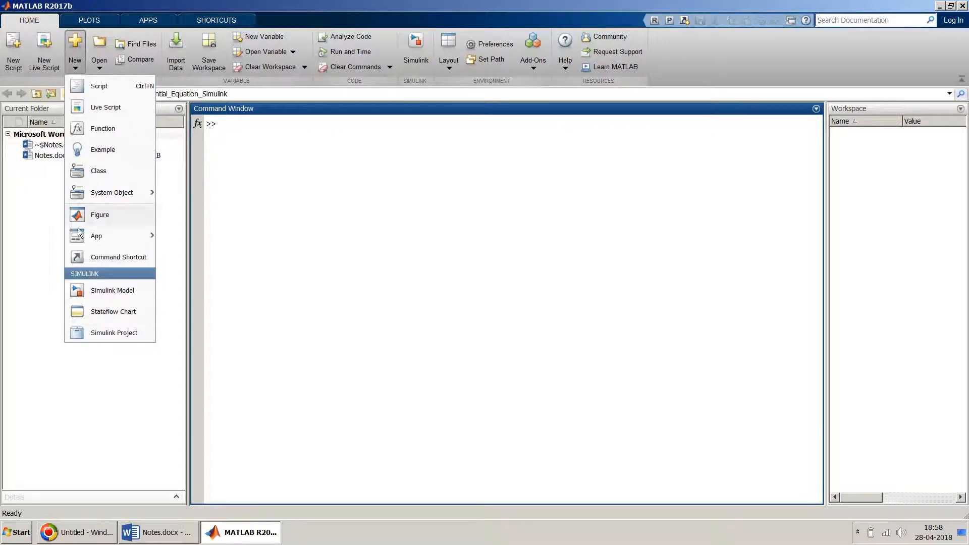
{"action": "left_click", "coordinate": [103, 290]}
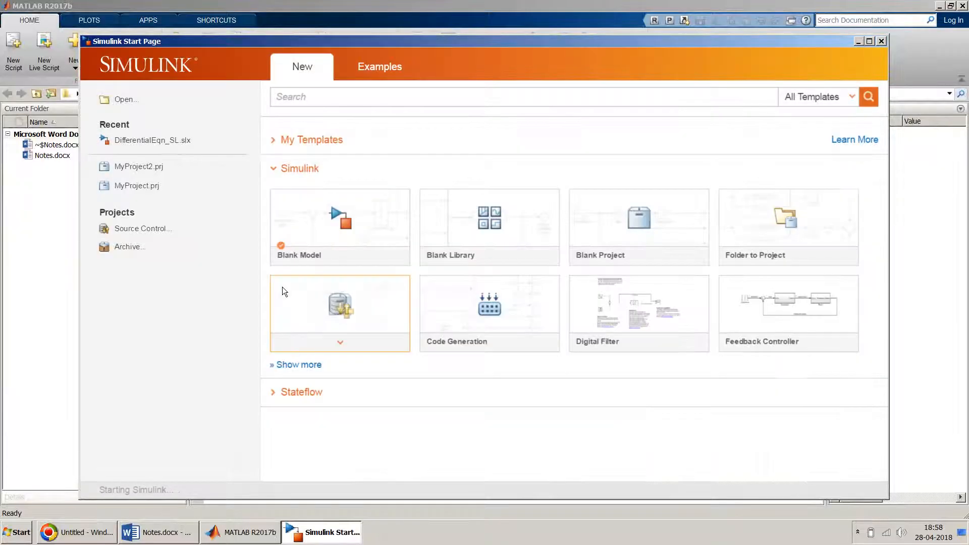
{"action": "left_click", "coordinate": [347, 222]}
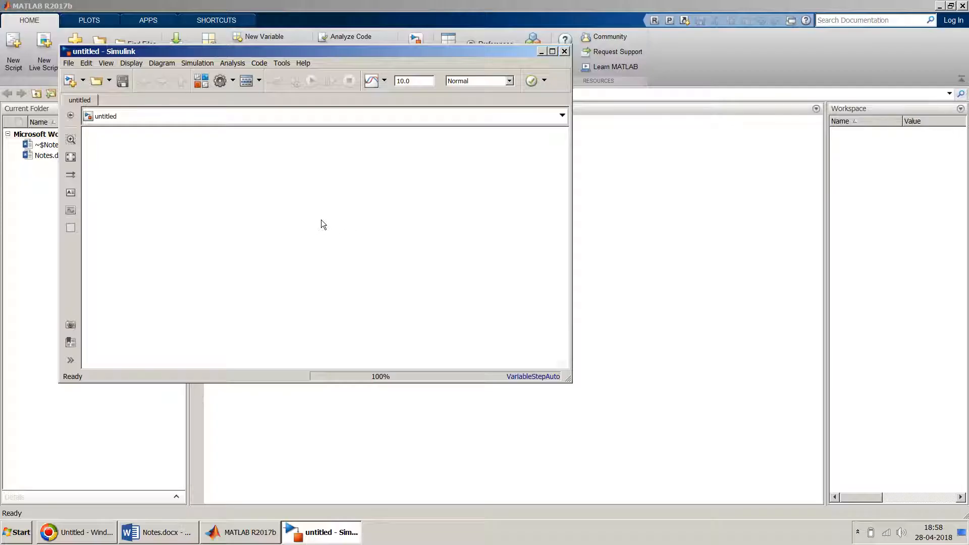
Step: Save the model as Differential_Eqn_SL in the Differential_Equation_Simulink folder and move its window toward the middle of the screen
{"action": "key", "text": "ctrl+s"}
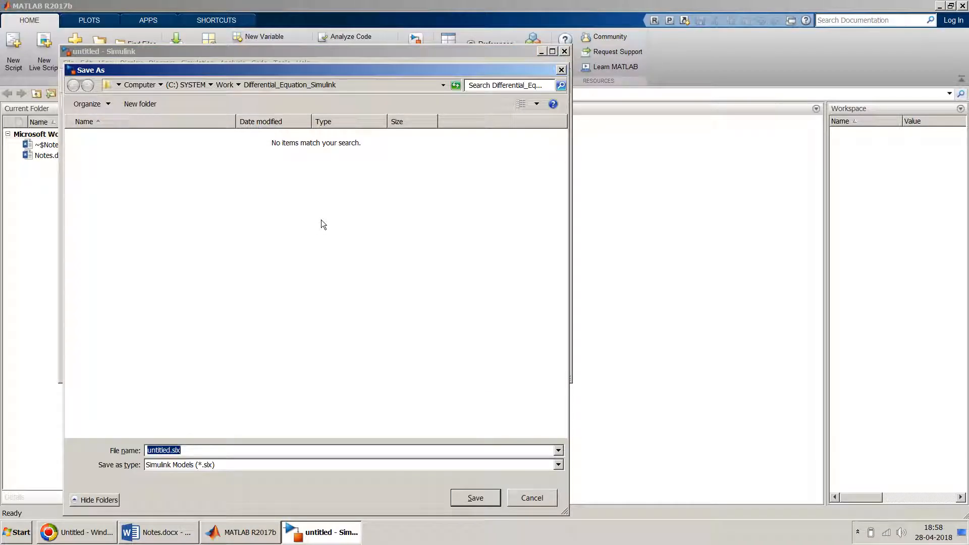
{"action": "type", "text": "Differential"}
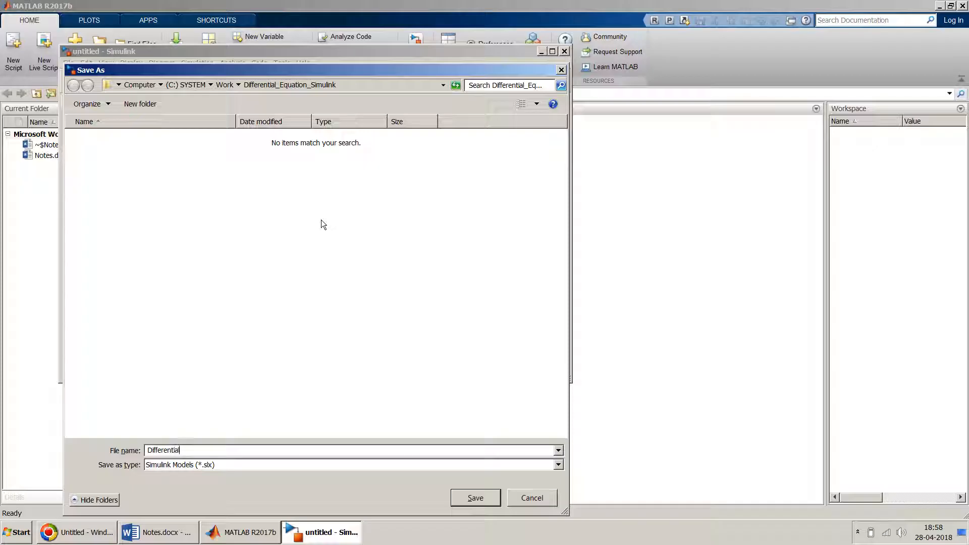
{"action": "type", "text": "_Eqn_SL"}
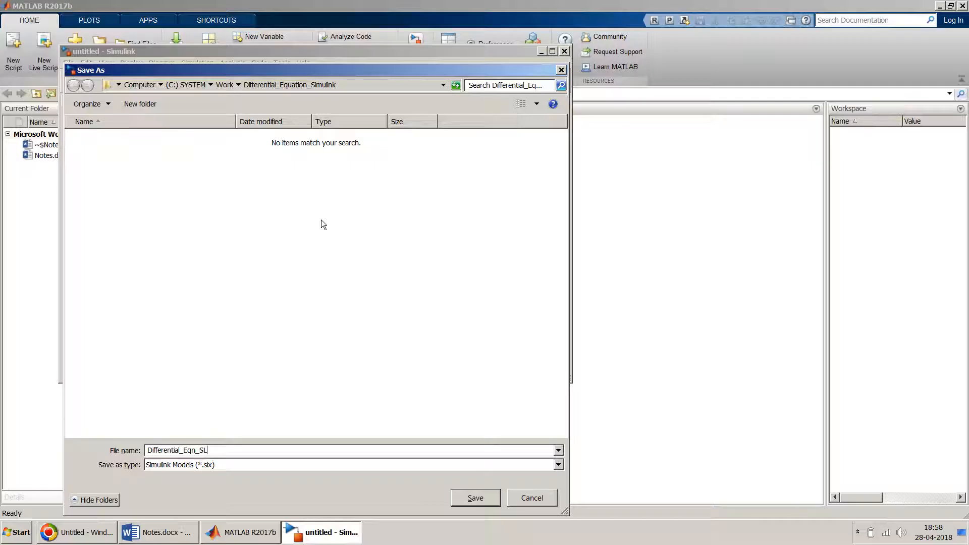
{"action": "key", "text": "Return"}
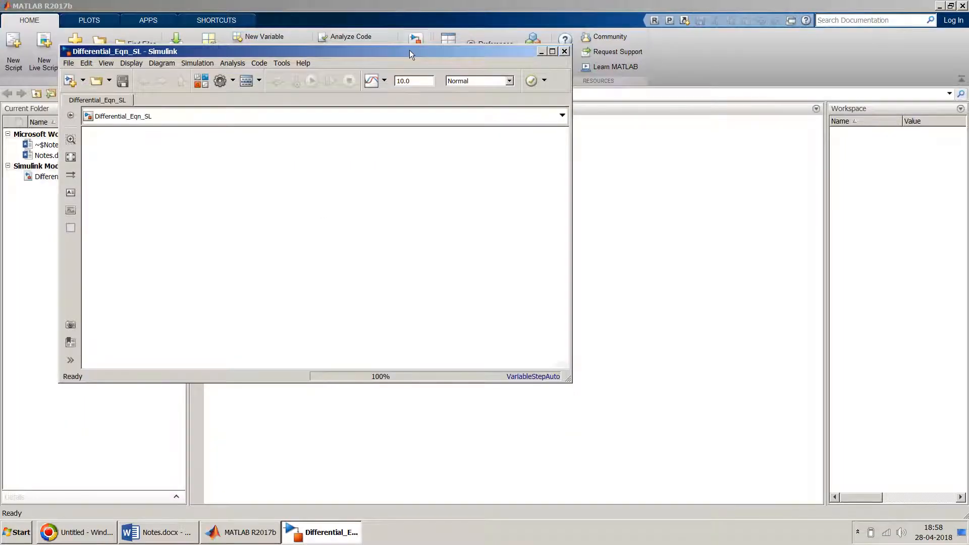
{"action": "left_click_drag", "start_coordinate": [409, 50], "coordinate": [647, 85]}
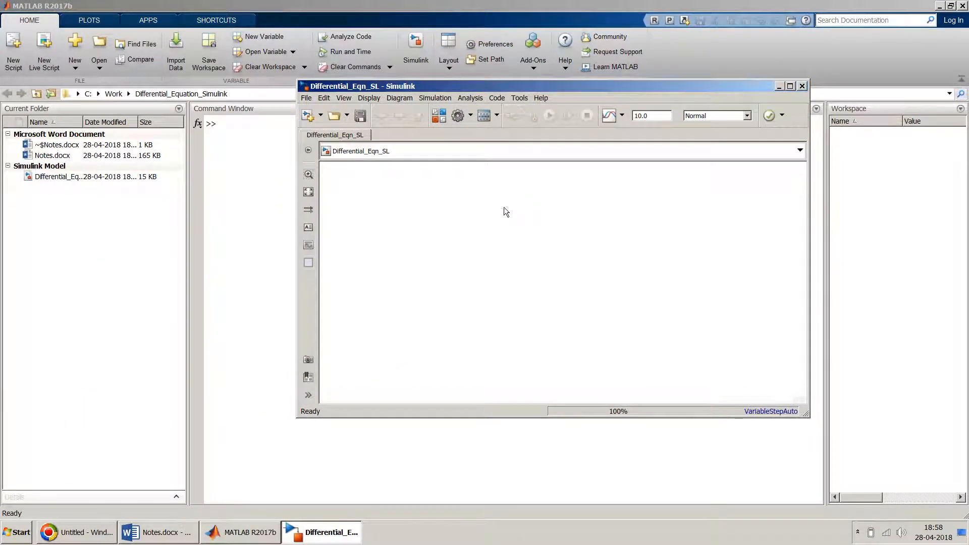
Step: Consult the equations in Notes.docx and add an Integrator block to the Simulink model canvas
{"action": "left_click", "coordinate": [174, 534]}
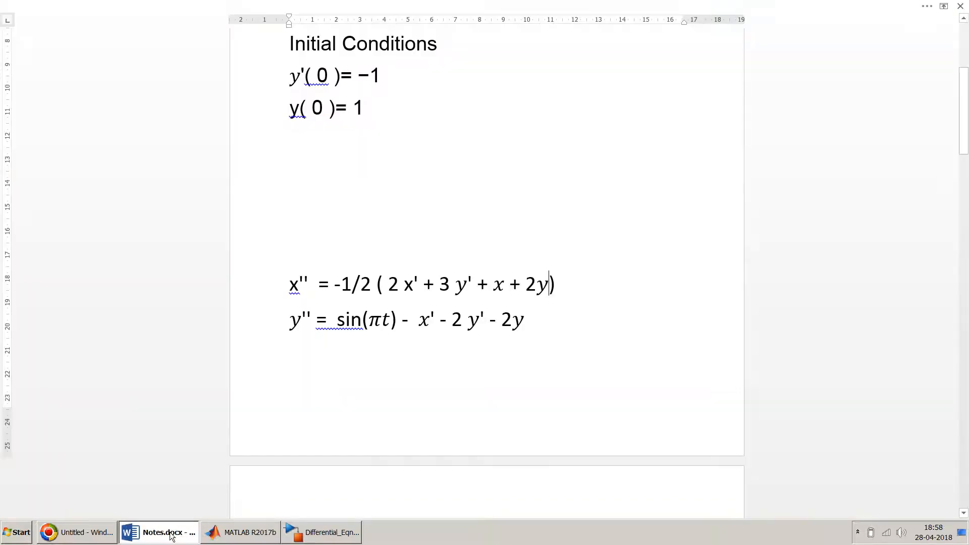
{"action": "scroll", "coordinate": [408, 288], "scroll_direction": "up", "scroll_amount": 2}
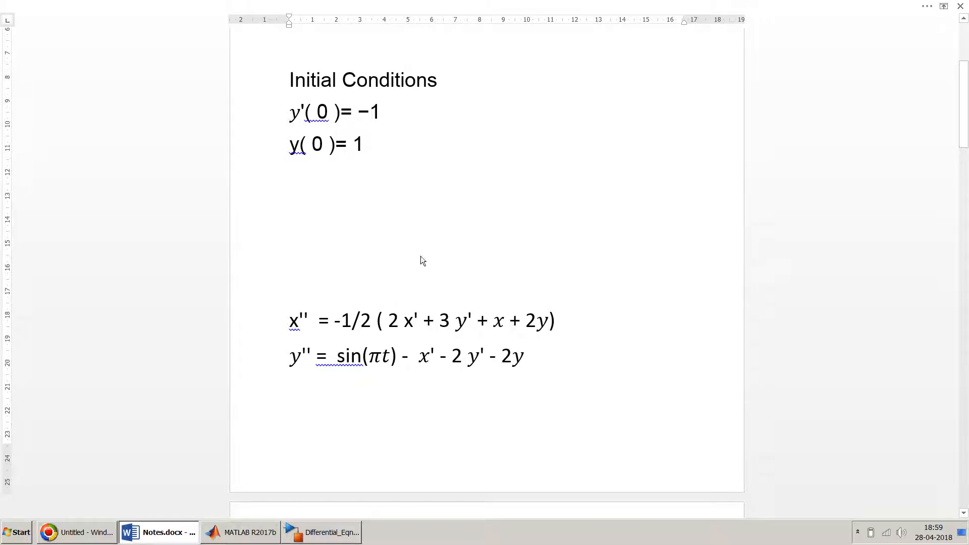
{"action": "double_click", "coordinate": [609, 228]}
{"action": "type", "text": "integr"}
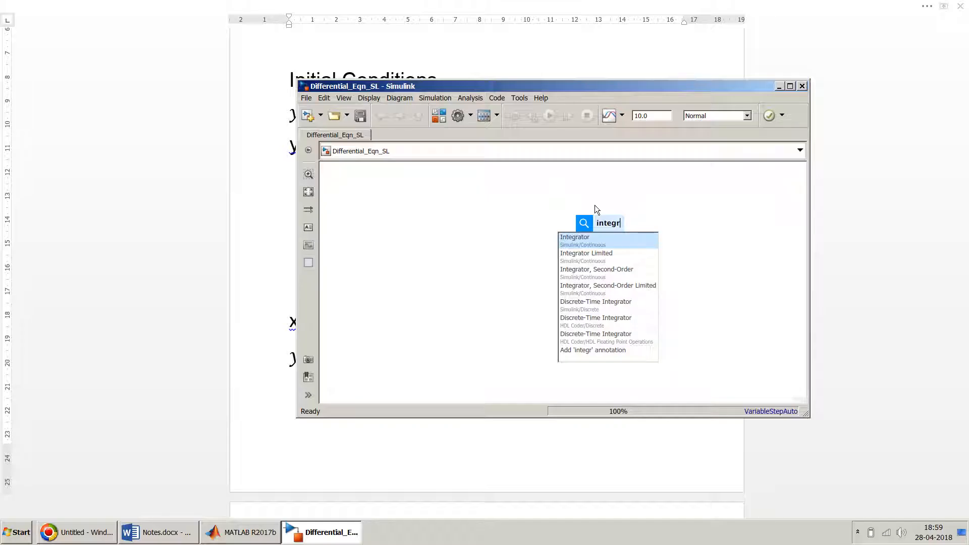
{"action": "key", "text": "Return"}
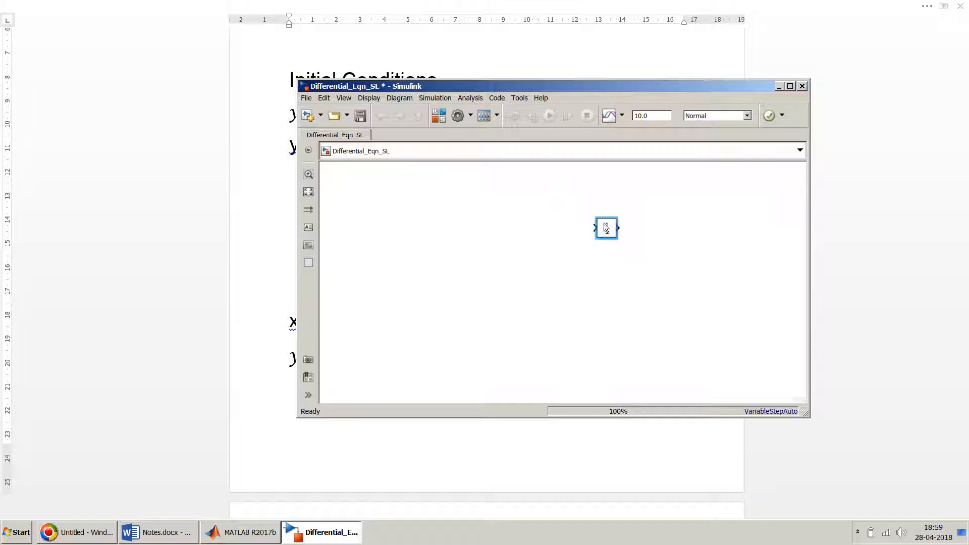
Step: Copy the Integrator block three times so the model has two rows of two integrators
{"action": "left_click_drag", "start_coordinate": [607, 232], "coordinate": [526, 230]}
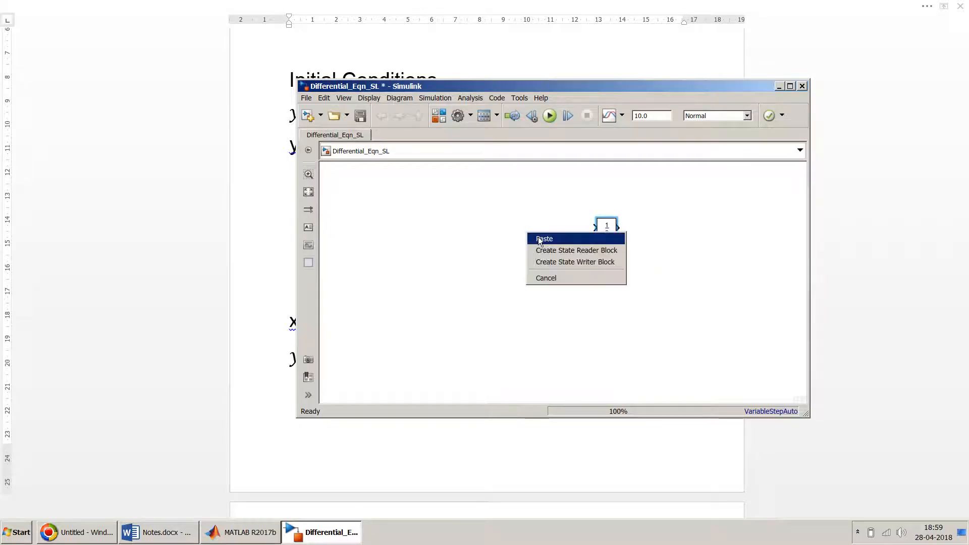
{"action": "left_click", "coordinate": [539, 237]}
{"action": "left_click_drag", "start_coordinate": [604, 231], "coordinate": [608, 305]}
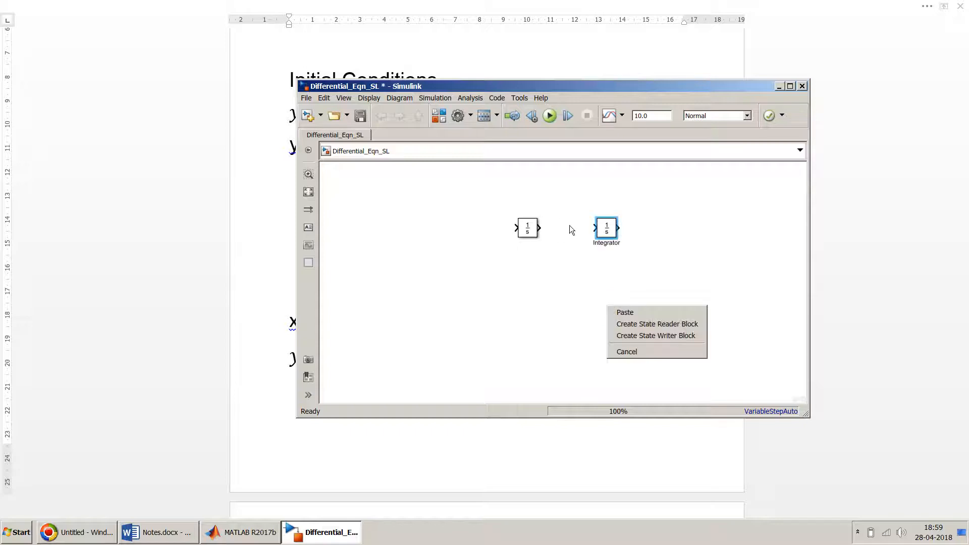
{"action": "left_click", "coordinate": [628, 314]}
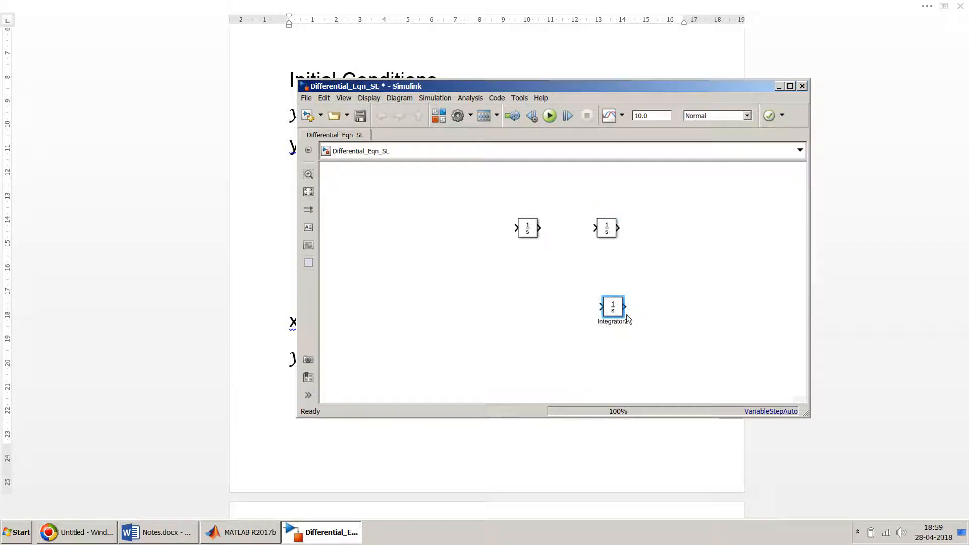
{"action": "left_click_drag", "start_coordinate": [615, 314], "coordinate": [527, 314]}
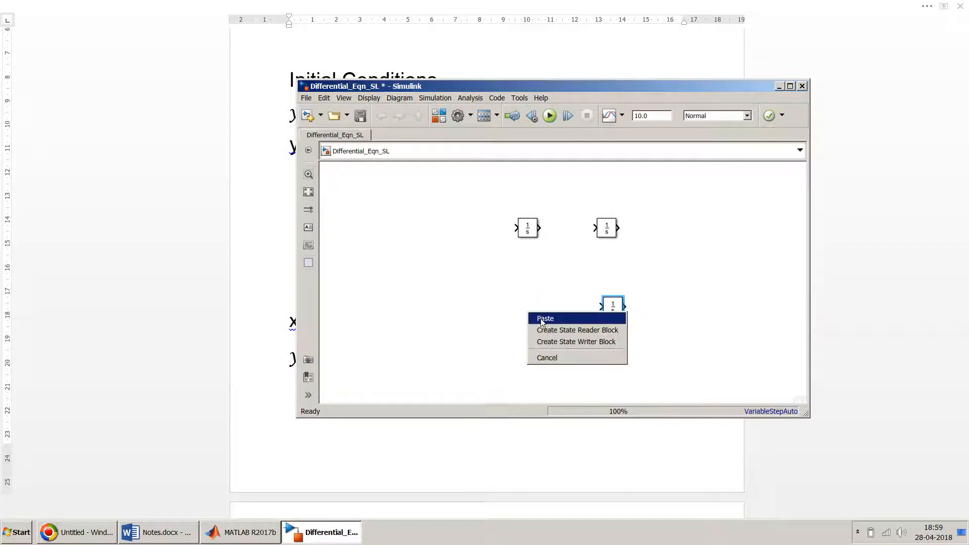
{"action": "left_click", "coordinate": [542, 320]}
Step: Connect the output of the first upper-row integrator to the input of the second one
{"action": "left_click", "coordinate": [533, 234]}
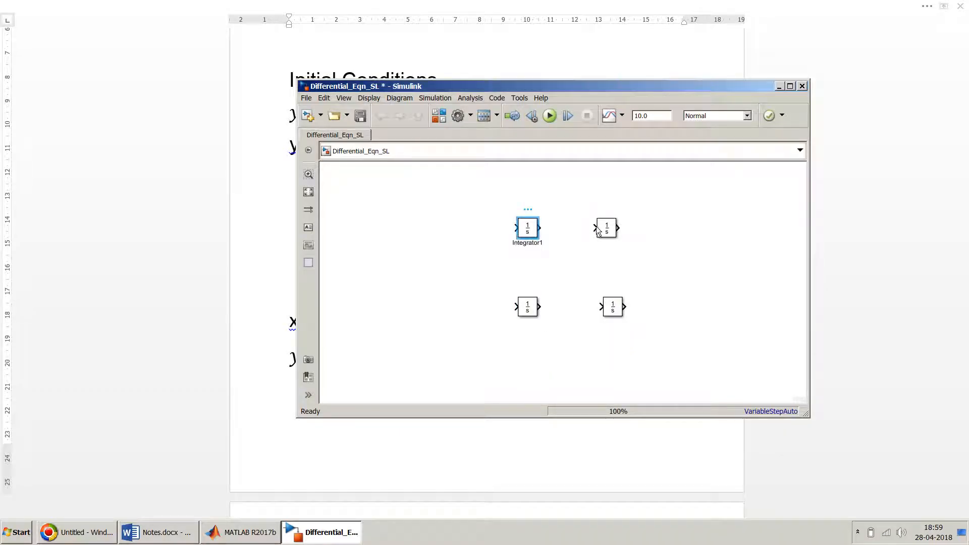
{"action": "left_click", "coordinate": [602, 230]}
{"action": "left_click", "coordinate": [530, 230]}
{"action": "left_click", "coordinate": [574, 227]}
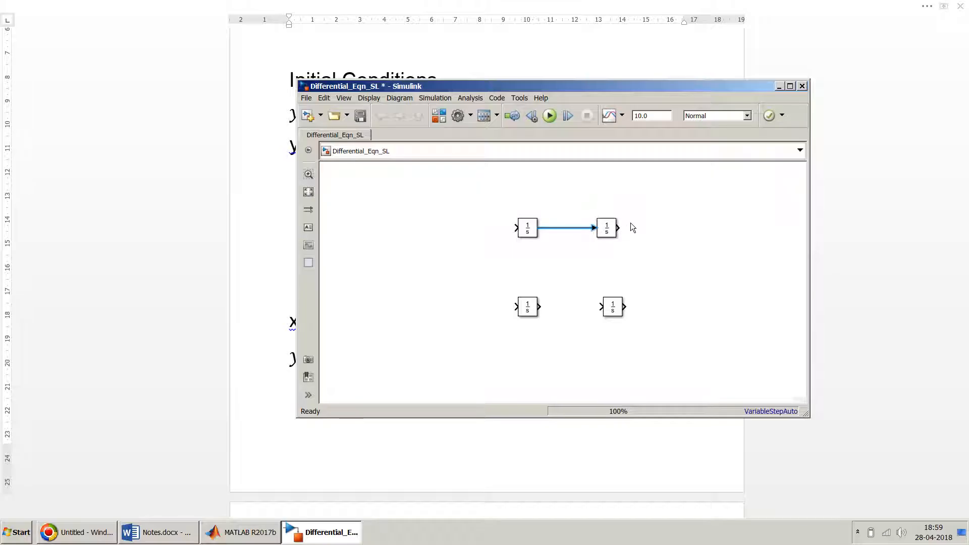
{"action": "left_click", "coordinate": [503, 230]}
Step: Move the model window aside to uncover the equations and connect the two lower-row integrators in series
{"action": "left_click_drag", "start_coordinate": [591, 84], "coordinate": [663, 88]}
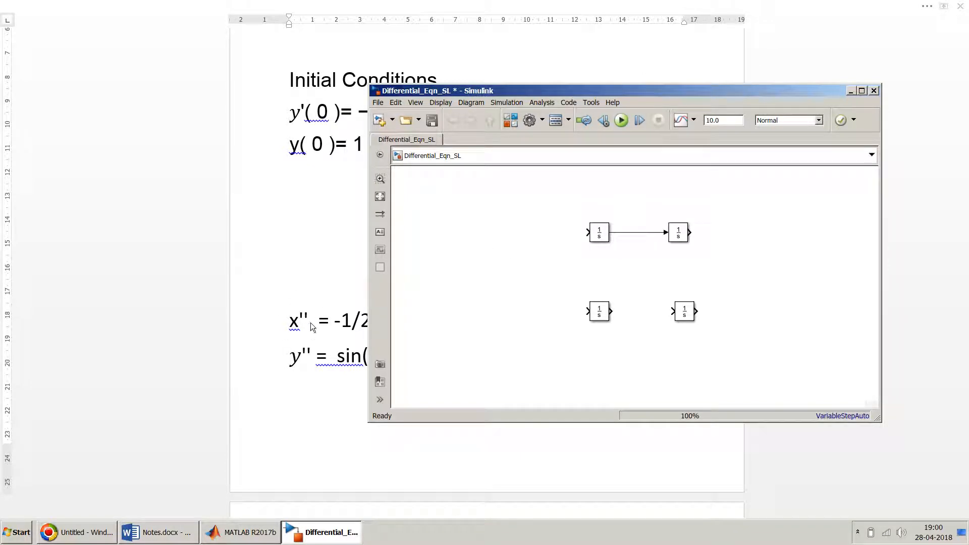
{"action": "left_click", "coordinate": [87, 529]}
{"action": "left_click_drag", "start_coordinate": [635, 93], "coordinate": [741, 130]}
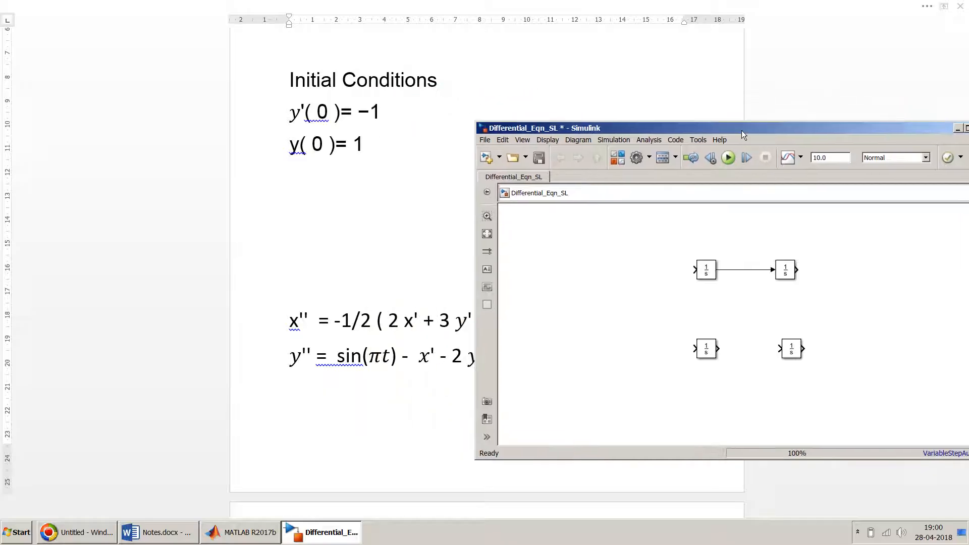
{"action": "left_click", "coordinate": [711, 351]}
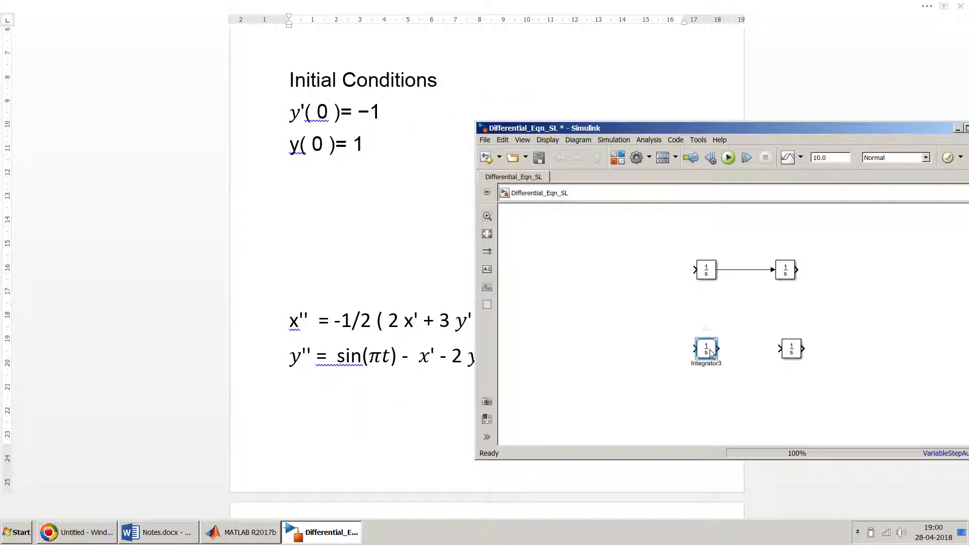
{"action": "left_click", "coordinate": [792, 352], "text": "ctrl"}
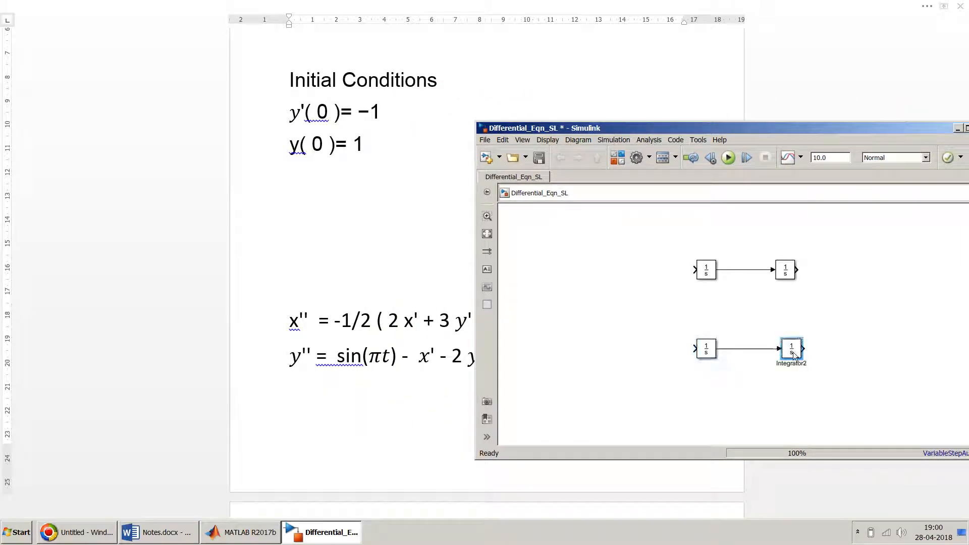
Step: Label the signal between the upper integrators x' and the signal between the lower integrators y'
{"action": "left_click", "coordinate": [747, 269]}
{"action": "left_click", "coordinate": [745, 350]}
{"action": "key", "text": "BackSpace"}
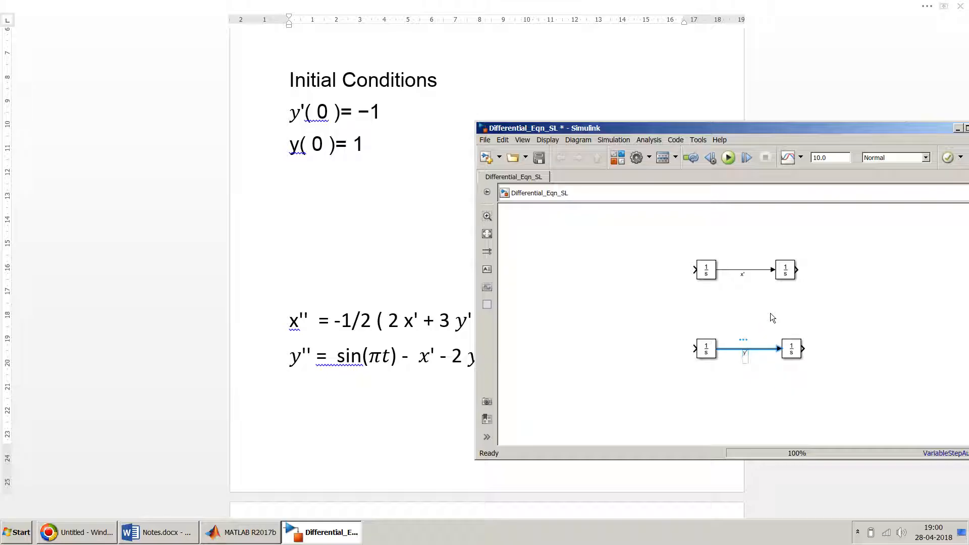
Step: Stretch the model window to the full screen height with the enlarged integrators in view, and return to the equations in Word
{"action": "scroll", "coordinate": [782, 316], "scroll_direction": "up", "scroll_amount": 5}
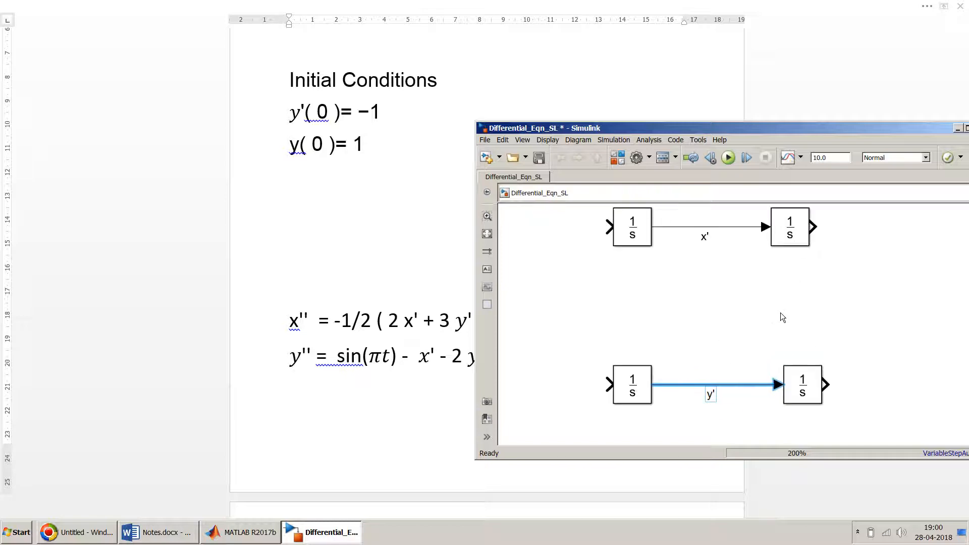
{"action": "double_click", "coordinate": [822, 120]}
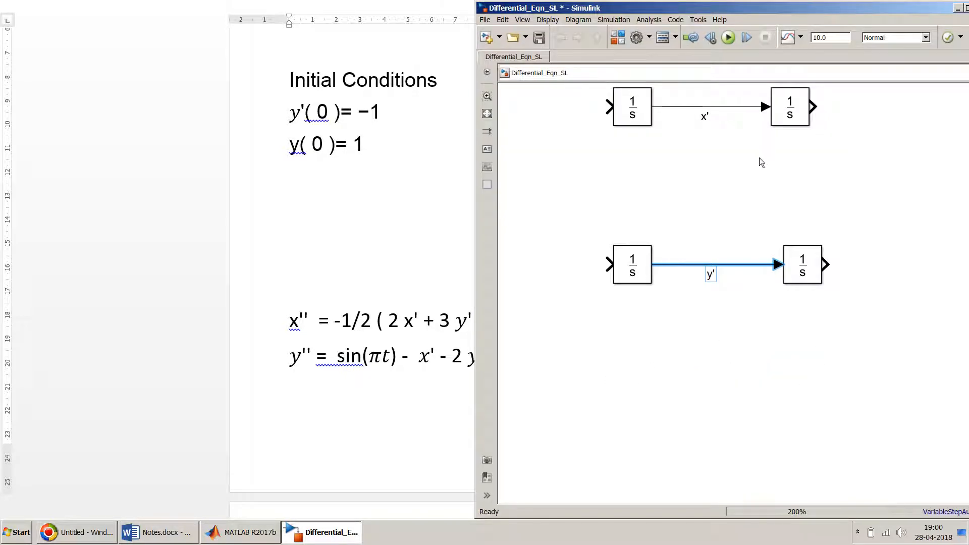
{"action": "left_click_drag", "start_coordinate": [759, 157], "coordinate": [864, 246]}
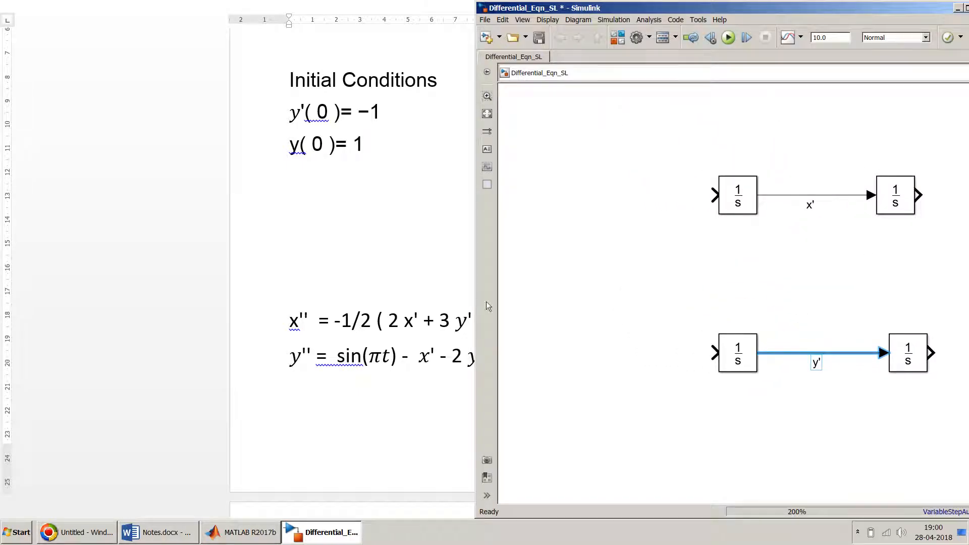
{"action": "left_click", "coordinate": [350, 295]}
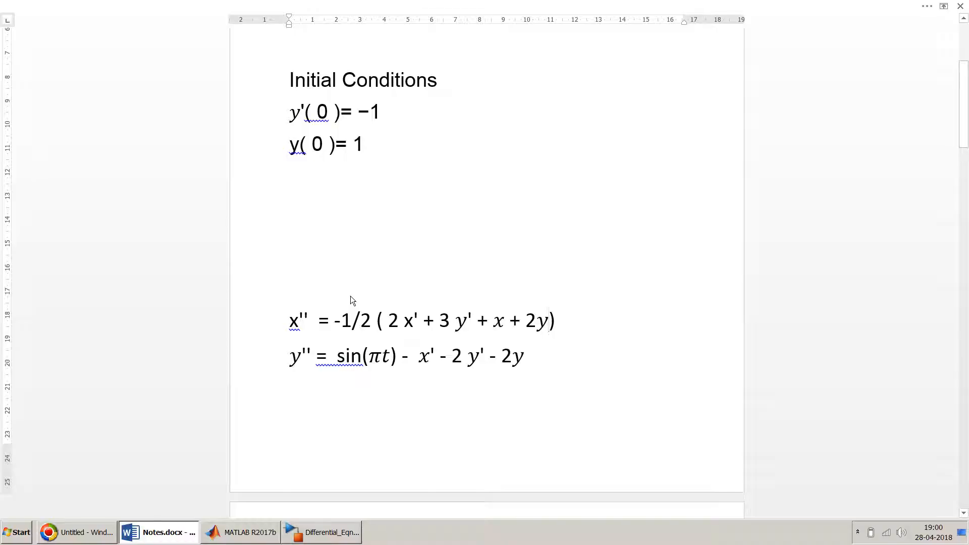
Step: Read the x'' equation, switch to the Simulink model and add a Gain block of -0.5 ahead of the first upper-row integrator
{"action": "left_click_drag", "start_coordinate": [289, 326], "coordinate": [590, 333]}
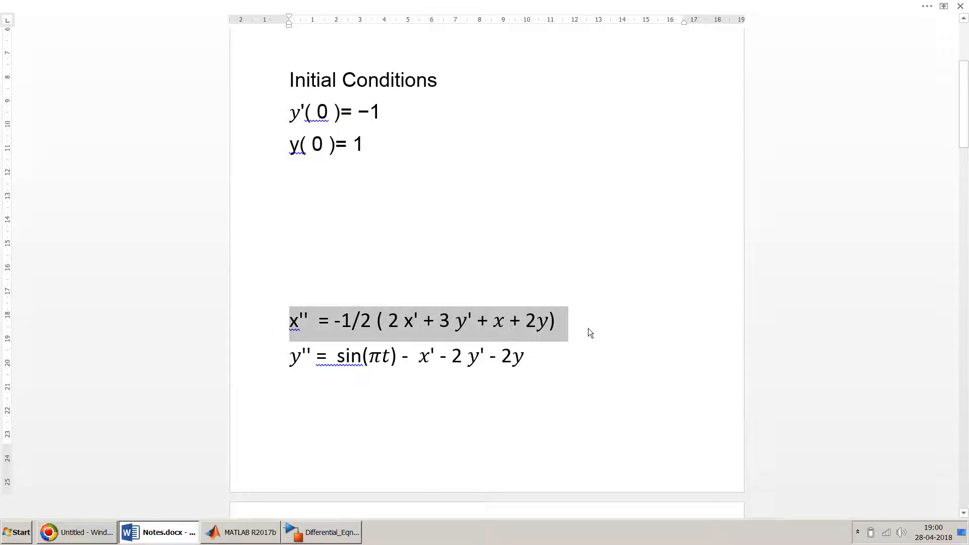
{"action": "left_click", "coordinate": [576, 333]}
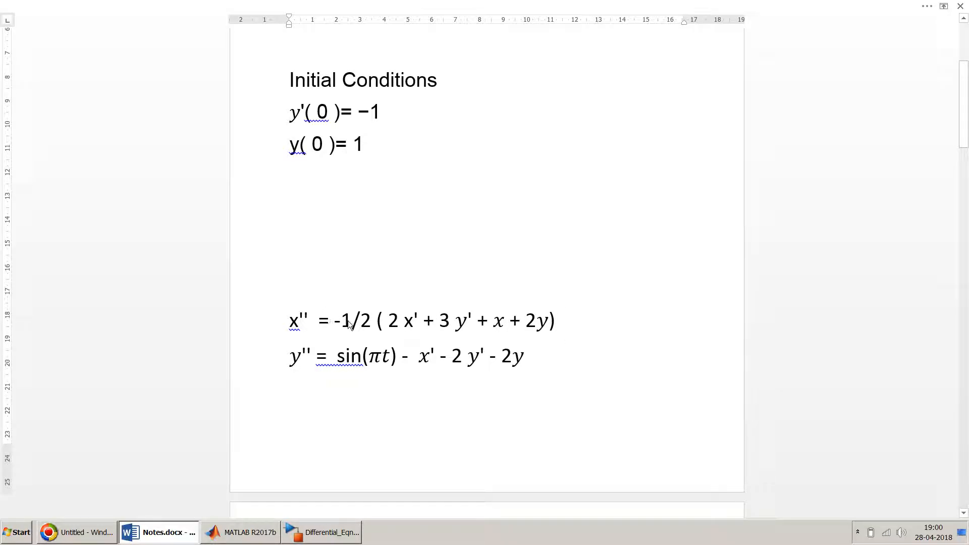
{"action": "key", "text": "alt+Tab"}
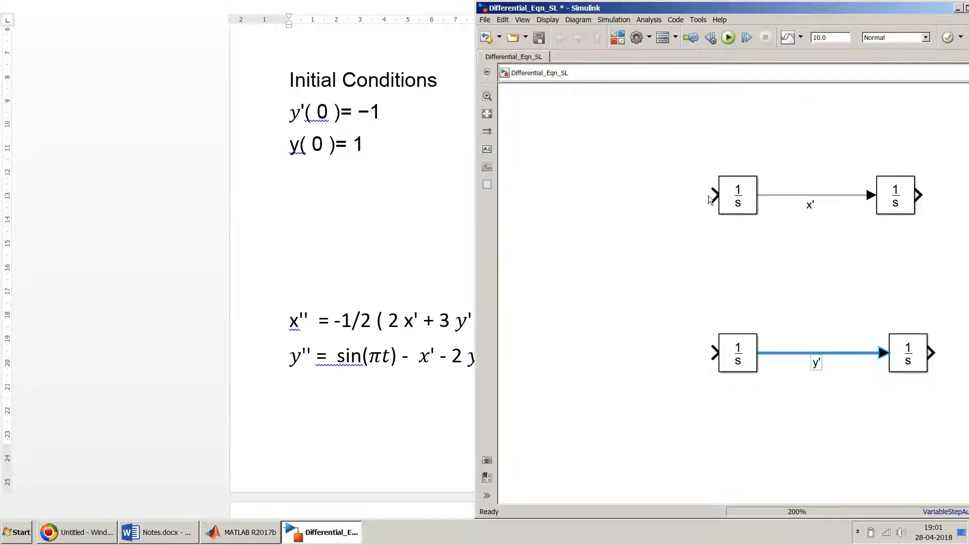
{"action": "double_click", "coordinate": [627, 197]}
{"action": "type", "text": "gain"}
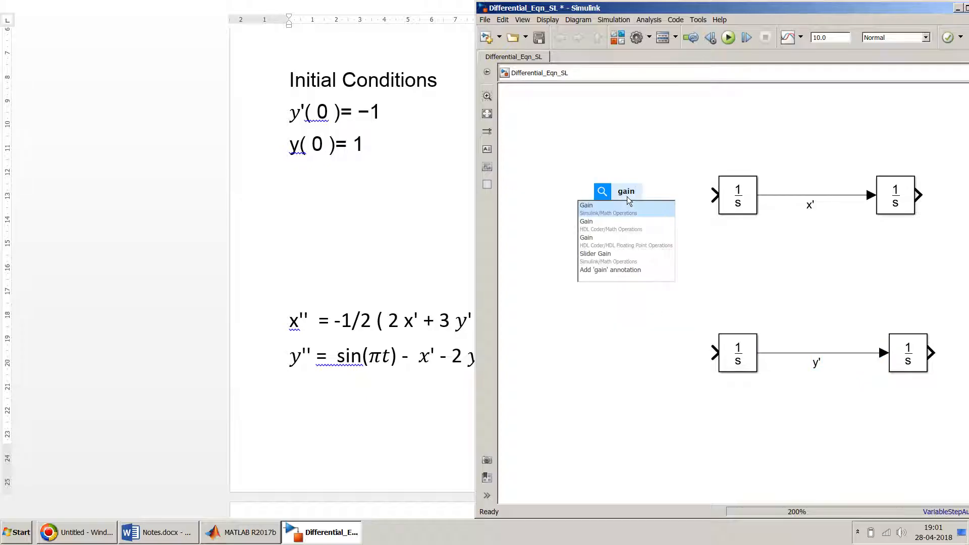
{"action": "key", "text": "Return"}
{"action": "type", "text": "-"}
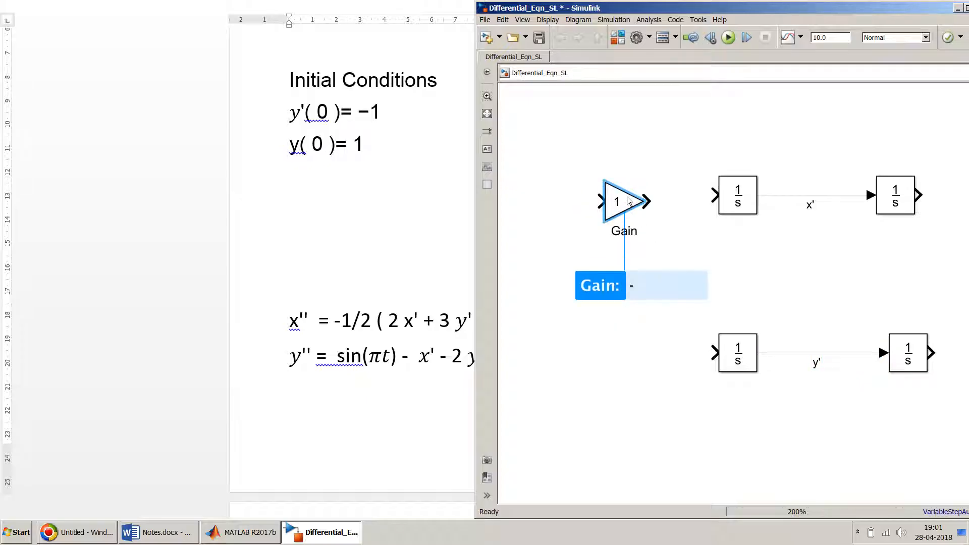
{"action": "type", "text": "0.5"}
{"action": "key", "text": "Return"}
{"action": "left_click_drag", "start_coordinate": [627, 201], "coordinate": [627, 202]}
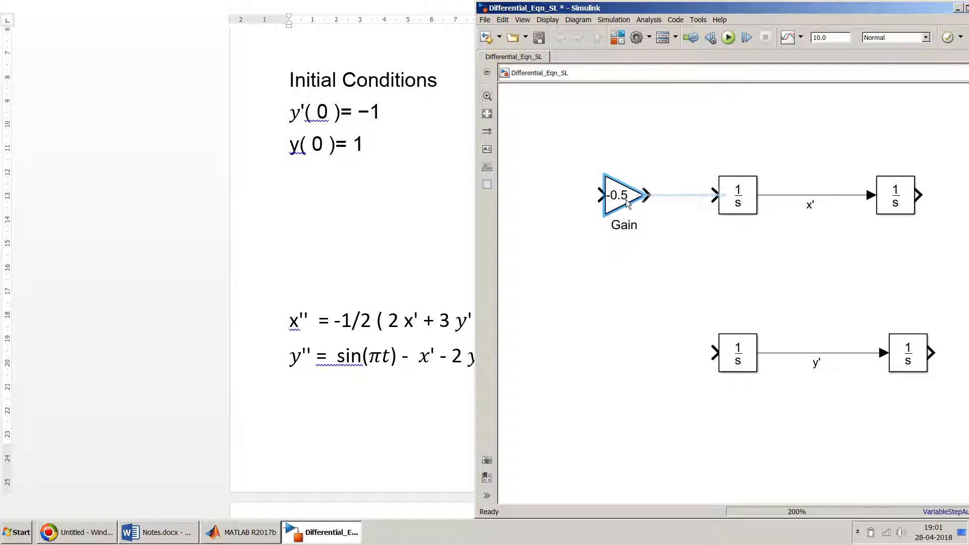
Step: Connect the -0.5 gain to the first upper-row integrator and label that signal x''
{"action": "left_click", "coordinate": [677, 199]}
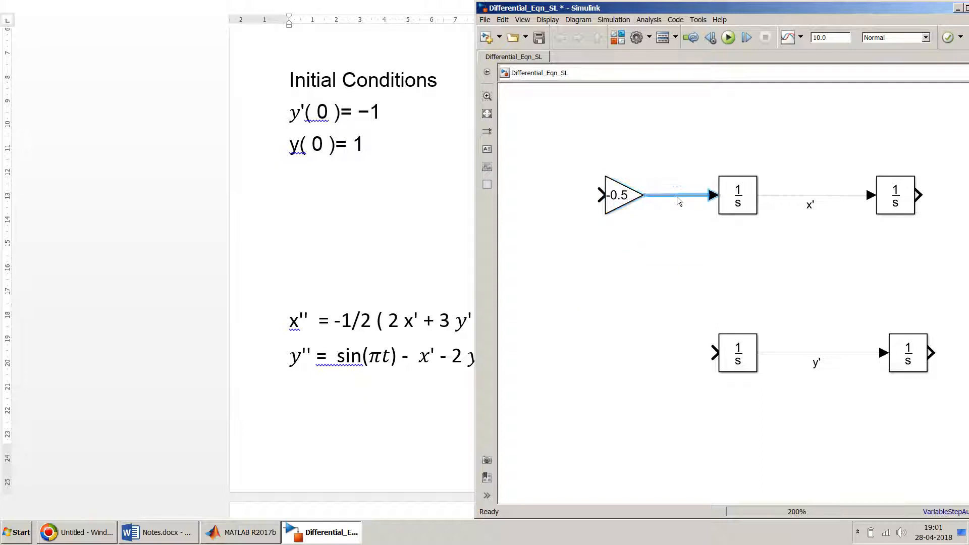
{"action": "double_click", "coordinate": [678, 200]}
{"action": "type", "text": "x''"}
{"action": "left_click", "coordinate": [548, 212]}
Step: Add a Sum block ahead of the -0.5 gain
{"action": "double_click", "coordinate": [542, 186]}
{"action": "type", "text": "sum"}
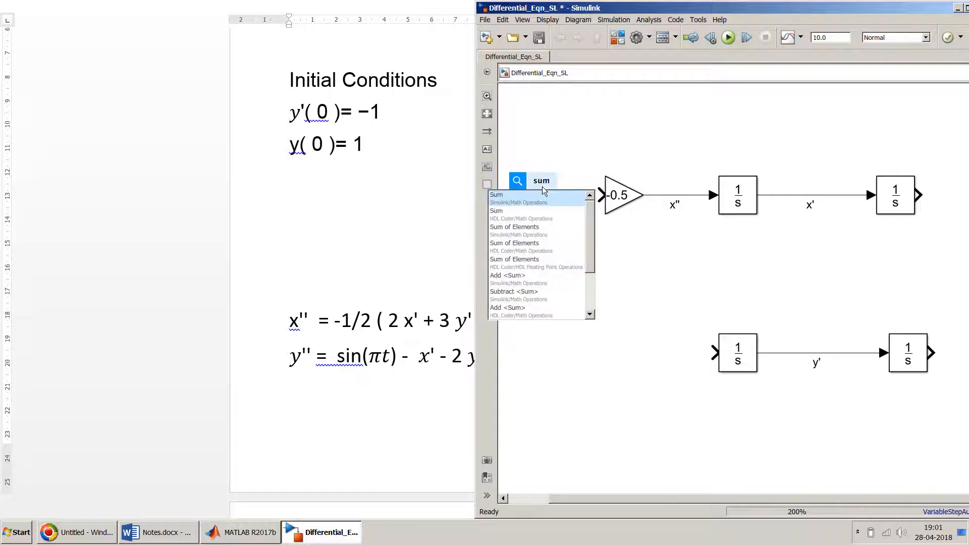
{"action": "key", "text": "Return"}
{"action": "key", "text": "Return"}
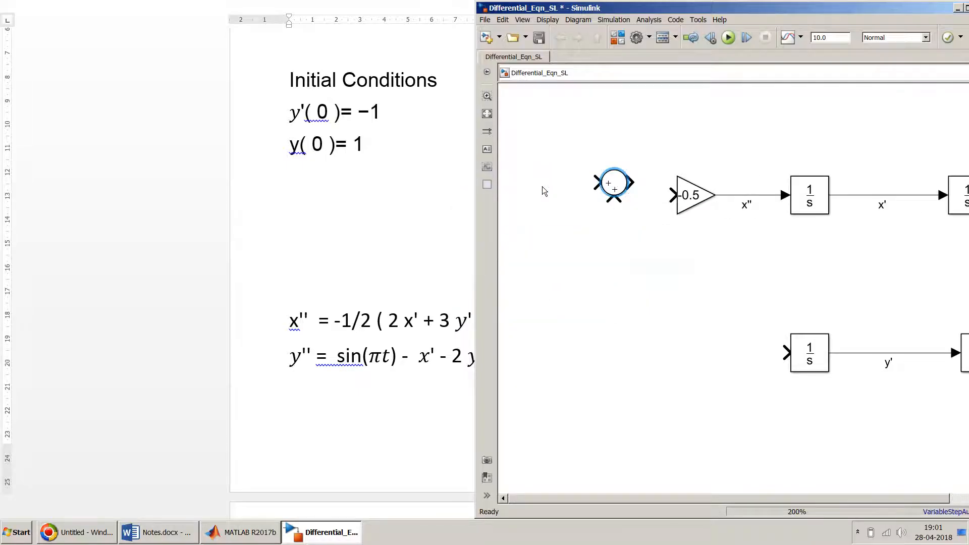
Step: Give the Sum block a rectangular icon shape and the list of signs ++++
{"action": "double_click", "coordinate": [612, 183]}
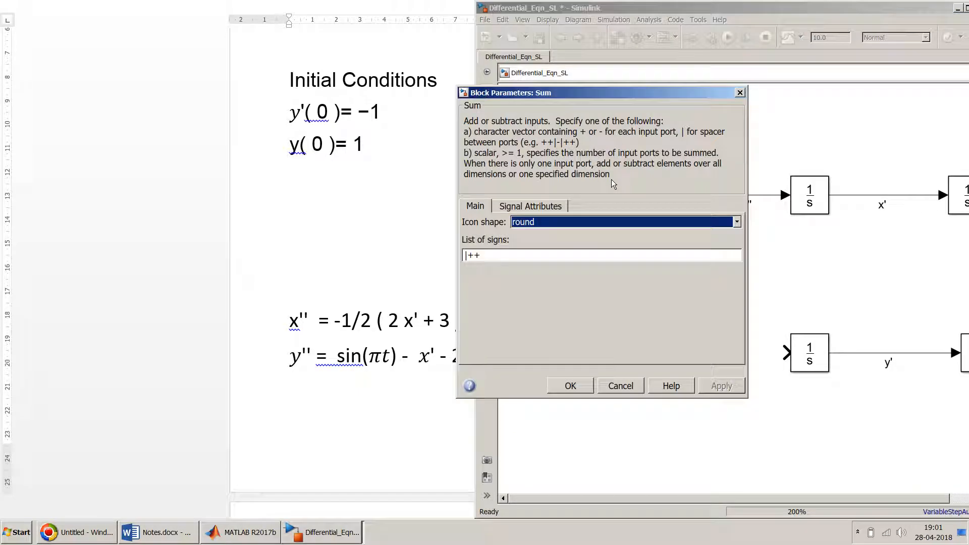
{"action": "left_click", "coordinate": [614, 222]}
{"action": "left_click", "coordinate": [613, 234]}
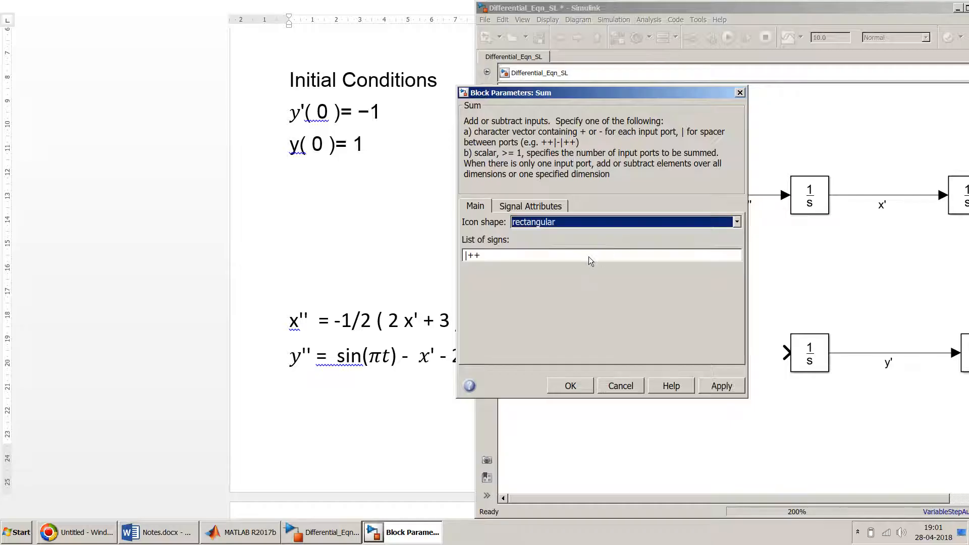
{"action": "double_click", "coordinate": [588, 256]}
{"action": "type", "text": "++++"}
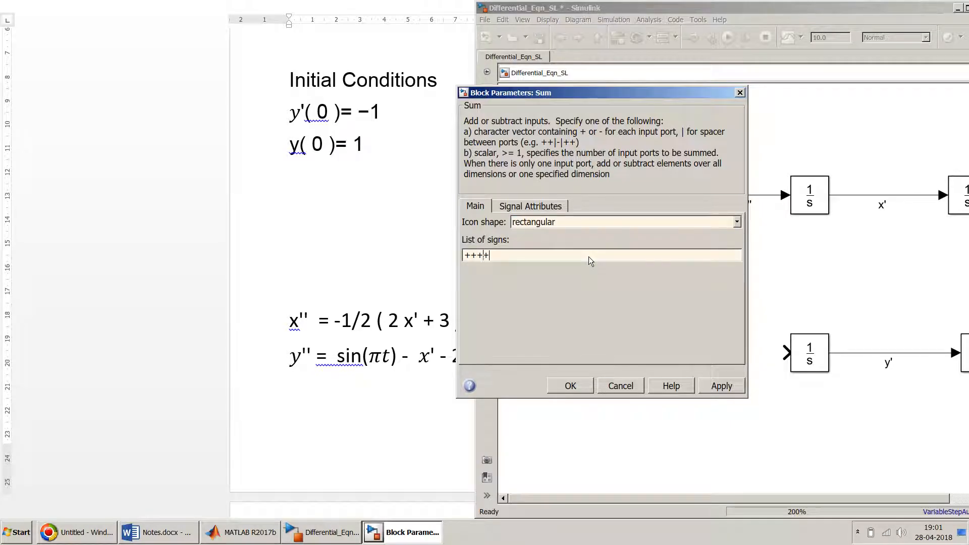
{"action": "key", "text": "Return"}
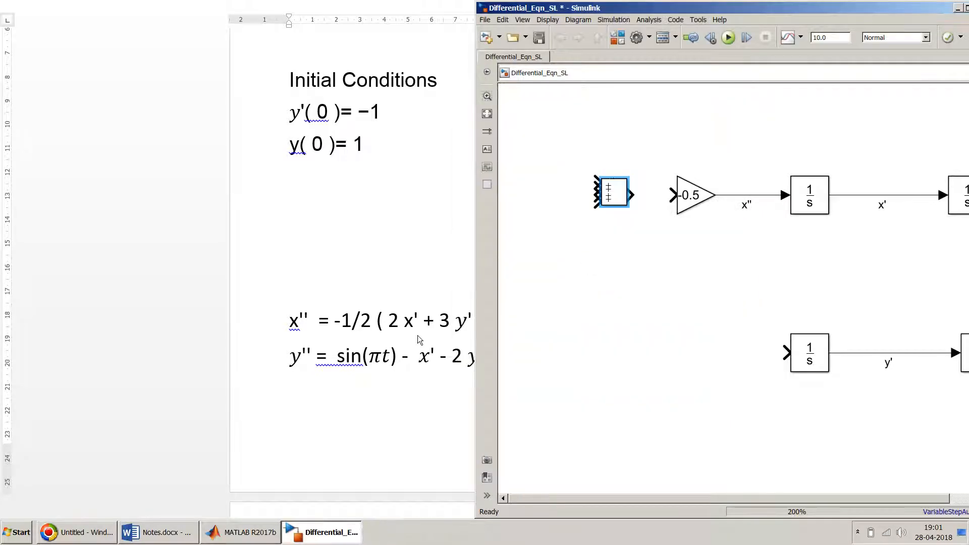
Step: Stretch the Sum block vertically to space out its inputs and connect its output to the -0.5 gain
{"action": "left_click", "coordinate": [404, 327]}
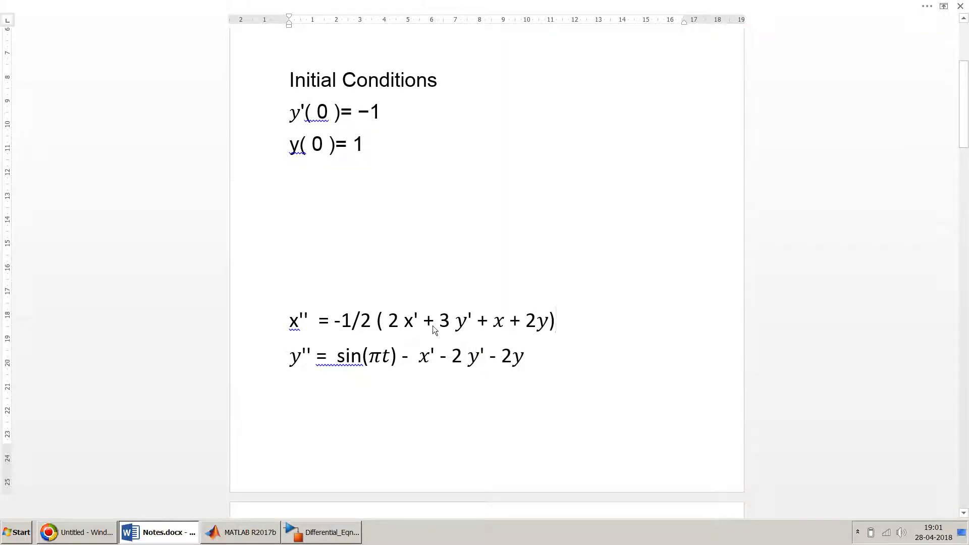
{"action": "key", "text": "alt+Tab"}
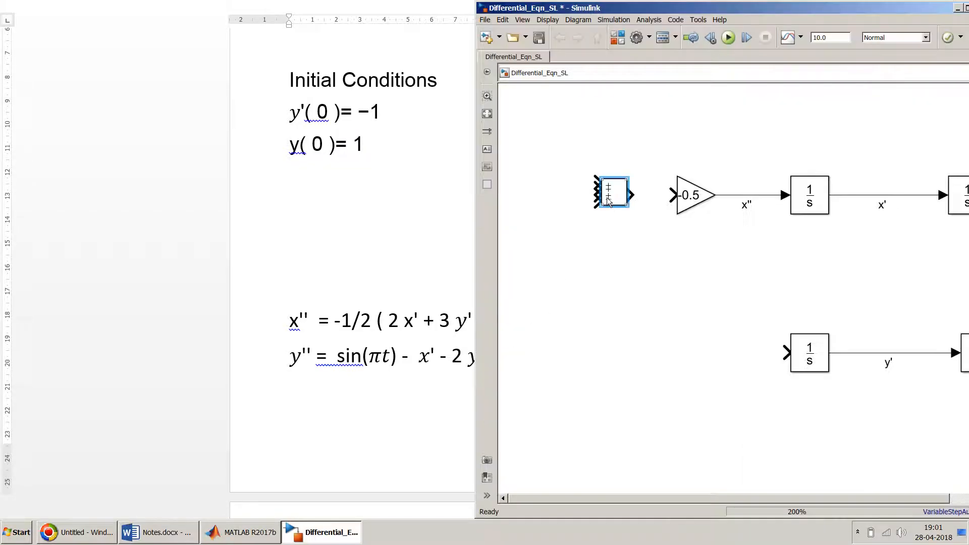
{"action": "mouse_move", "coordinate": [627, 206]}
{"action": "left_mouse_down"}
{"action": "mouse_move", "coordinate": [627, 247]}
{"action": "mouse_move", "coordinate": [622, 214]}
{"action": "left_mouse_up"}
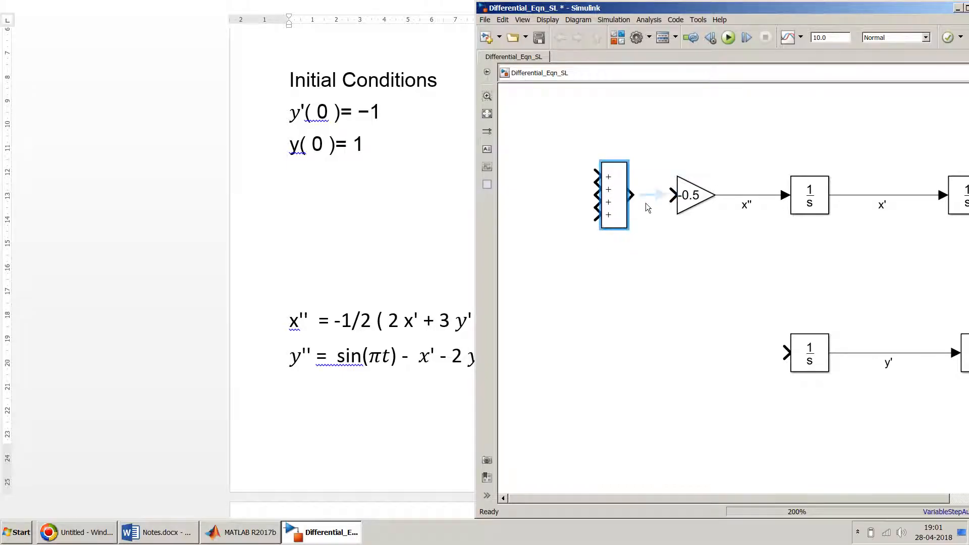
{"action": "left_click", "coordinate": [651, 198]}
{"action": "mouse_move", "coordinate": [626, 161]}
{"action": "left_mouse_down"}
{"action": "mouse_move", "coordinate": [627, 143]}
{"action": "mouse_move", "coordinate": [624, 164]}
{"action": "left_mouse_up"}
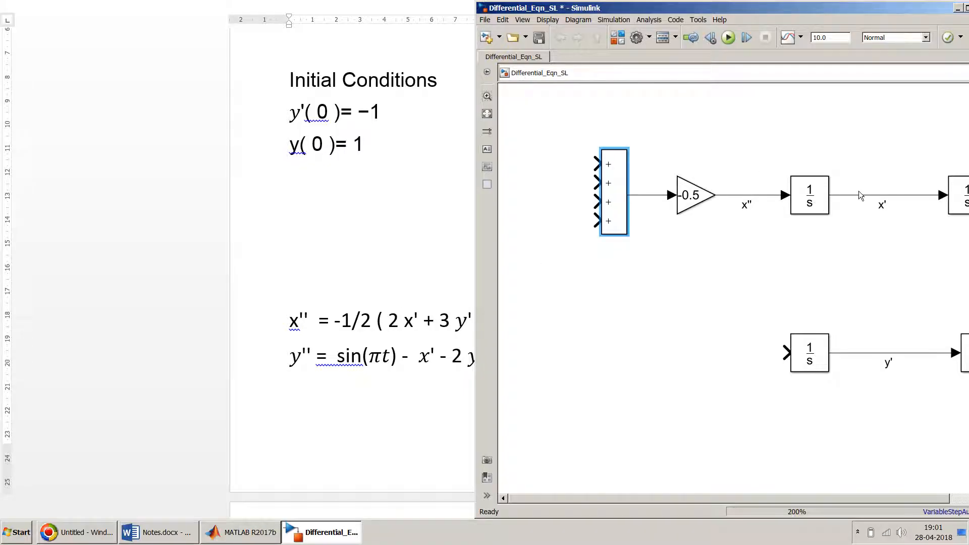
Step: Add a Gain block with a value of 2 above the upper integrator row
{"action": "left_click", "coordinate": [732, 109]}
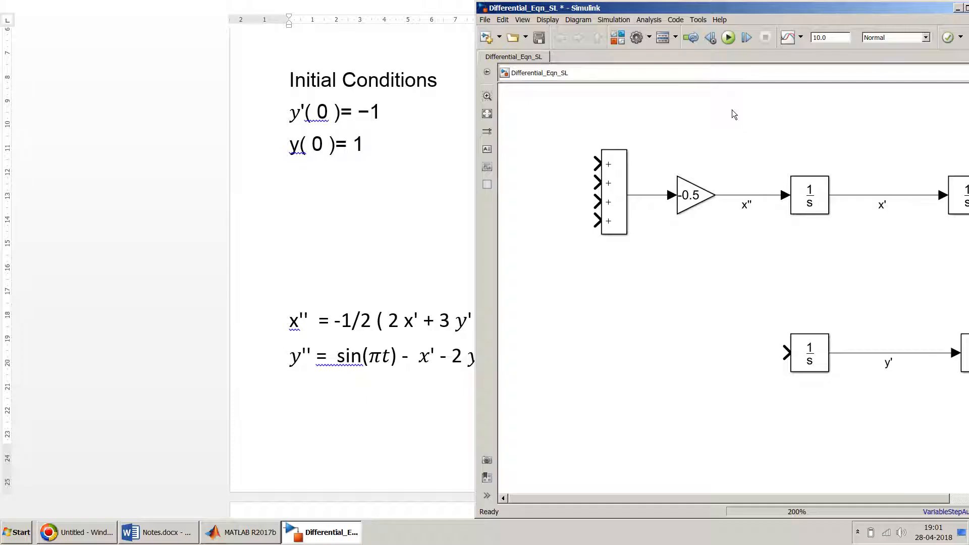
{"action": "type", "text": "gain"}
{"action": "key", "text": "Return"}
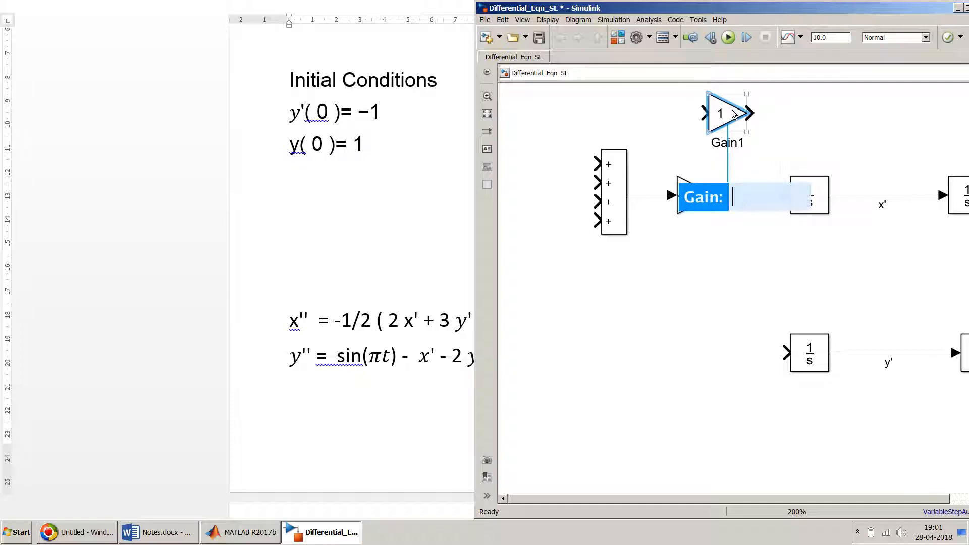
{"action": "type", "text": "2"}
{"action": "key", "text": "Return"}
Step: Flip the gain of 2 and wire it from the x' signal to the first input of the Sum block
{"action": "left_click", "coordinate": [724, 116]}
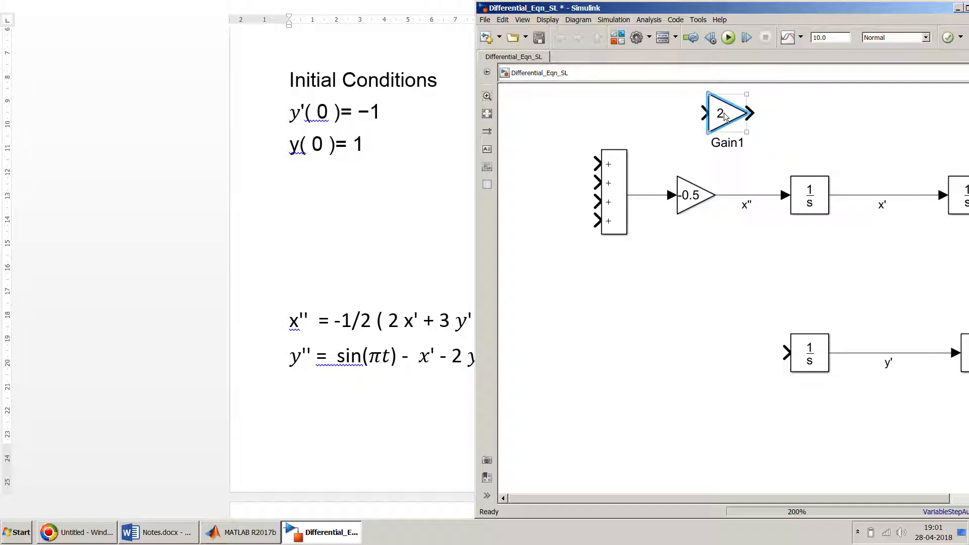
{"action": "key", "text": "ctrl+i"}
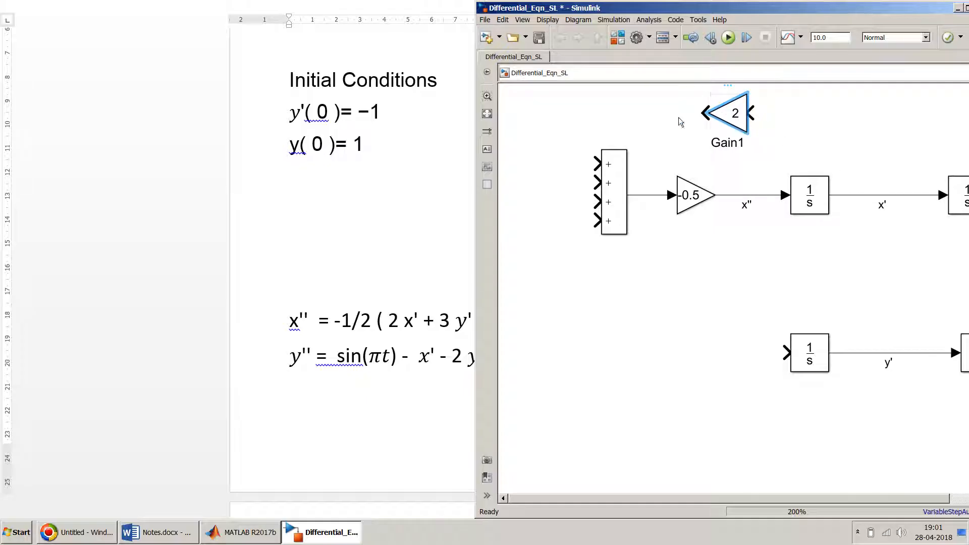
{"action": "left_click", "coordinate": [618, 167], "text": "ctrl"}
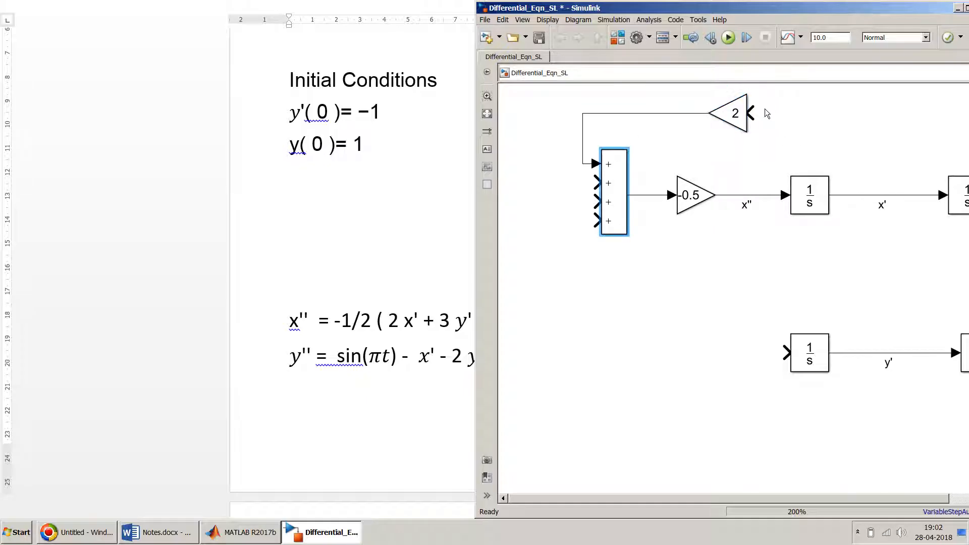
{"action": "left_click_drag", "start_coordinate": [752, 115], "coordinate": [874, 200]}
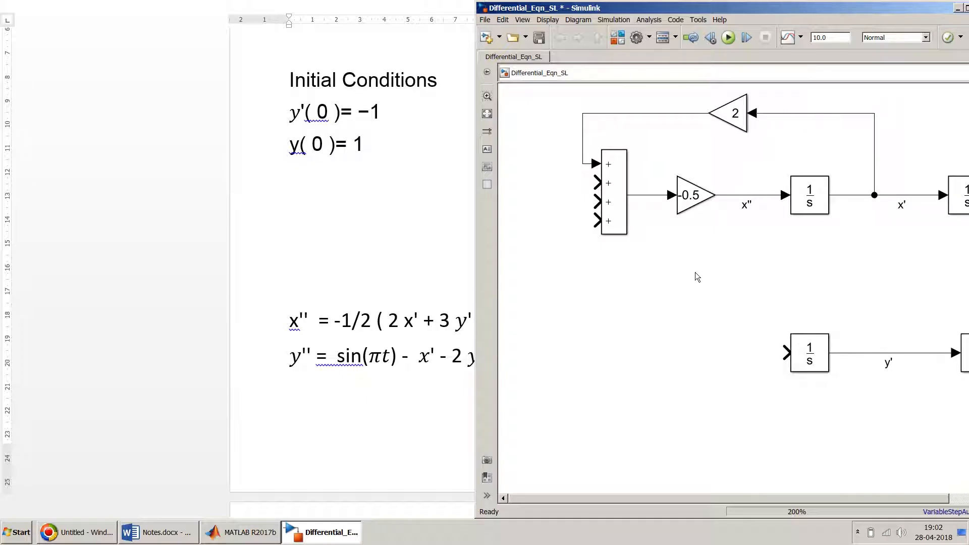
Step: Copy the gain of 2 beside the Sum block's second input, flip it to face the Sum block and set its value to 3
{"action": "left_click_drag", "start_coordinate": [738, 116], "coordinate": [562, 186]}
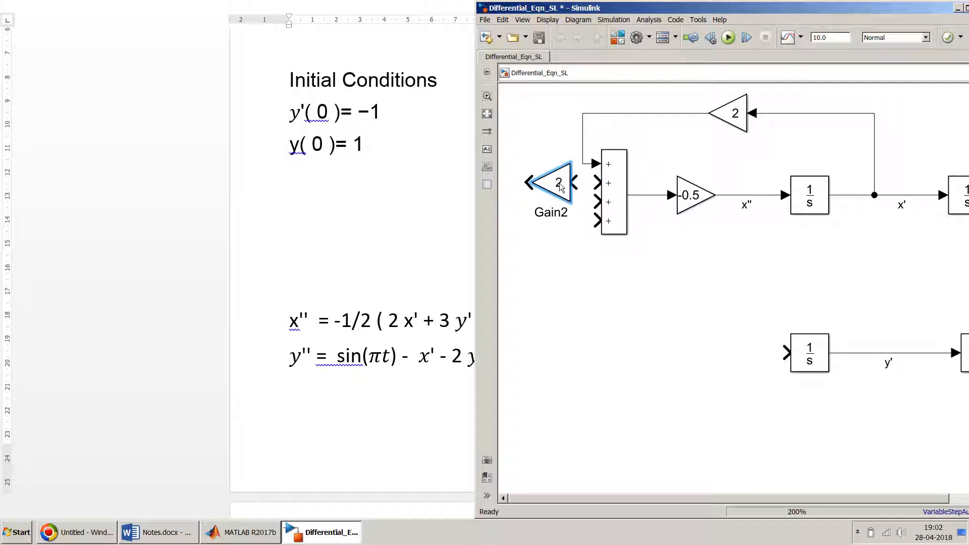
{"action": "key", "text": "ctrl+i"}
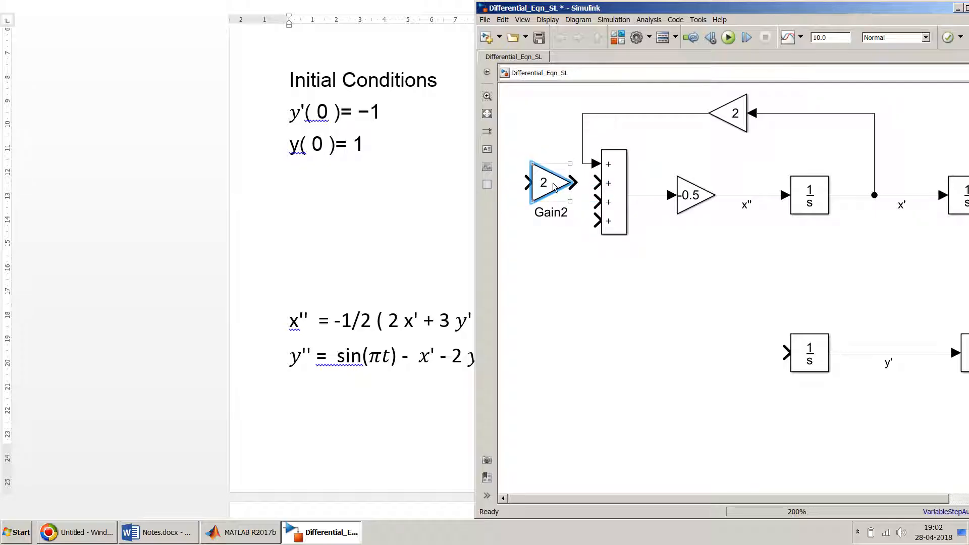
{"action": "double_click", "coordinate": [548, 183]}
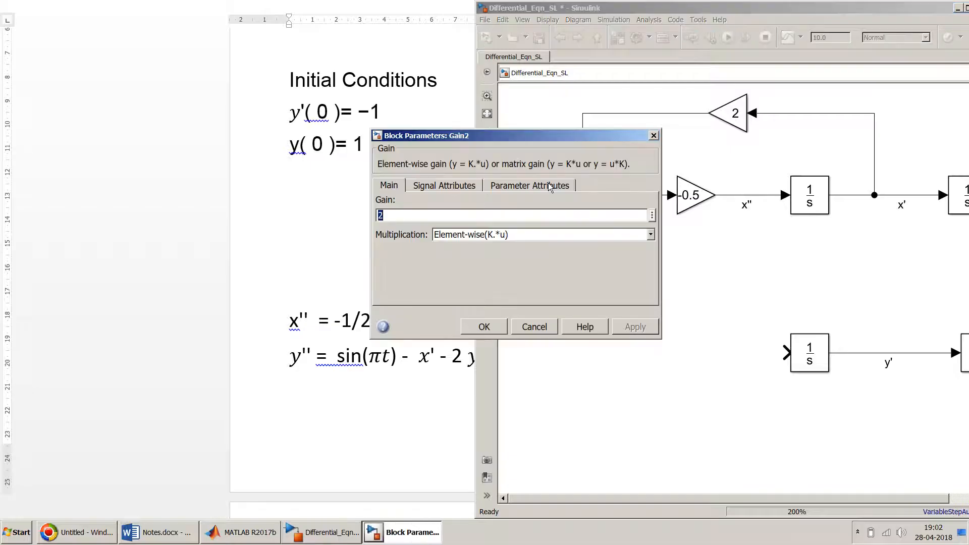
{"action": "type", "text": "3"}
{"action": "key", "text": "Return"}
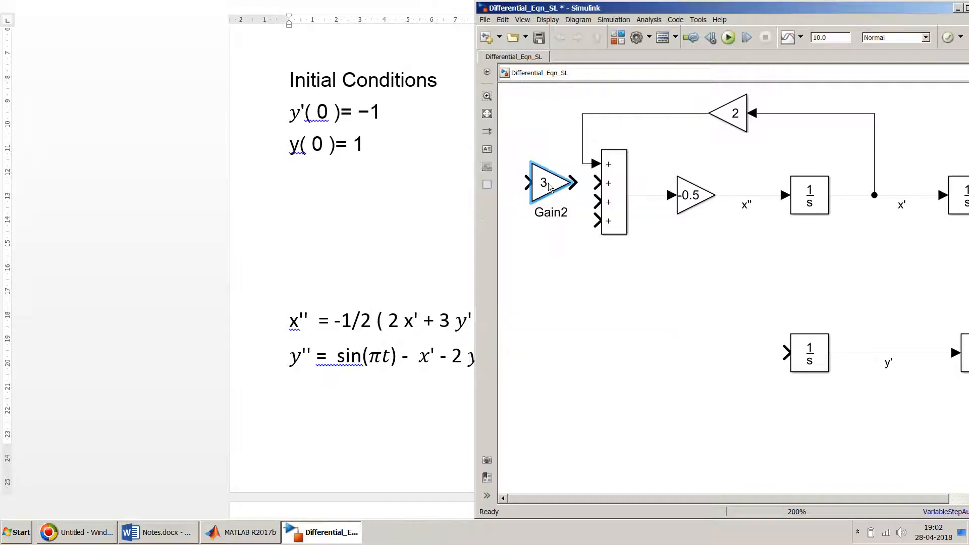
Step: Wire the y' signal through the gain of 3 to the second Sum input, routing the feedback line between the two integrator rows
{"action": "left_click", "coordinate": [608, 187], "text": "ctrl"}
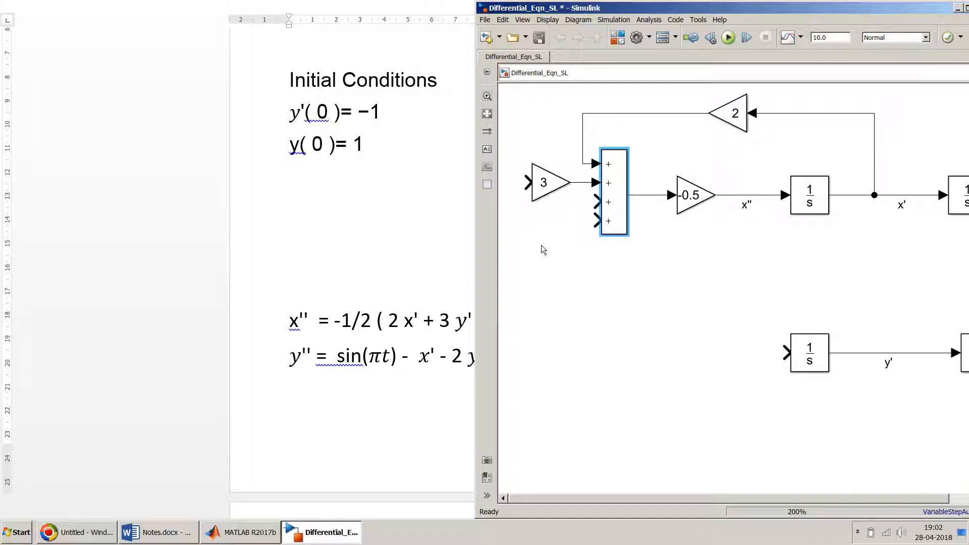
{"action": "left_click", "coordinate": [539, 186]}
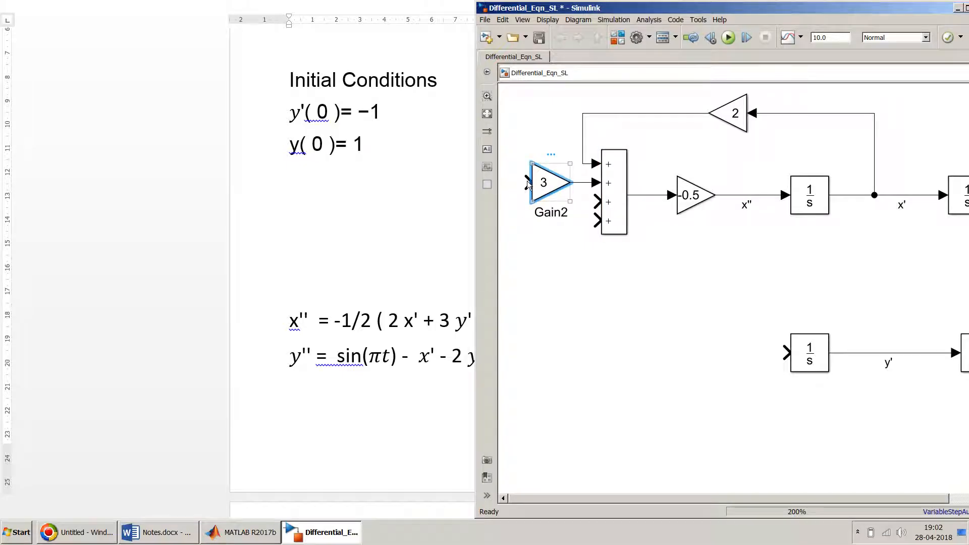
{"action": "left_click_drag", "start_coordinate": [527, 184], "coordinate": [886, 359]}
{"action": "left_click", "coordinate": [813, 388]}
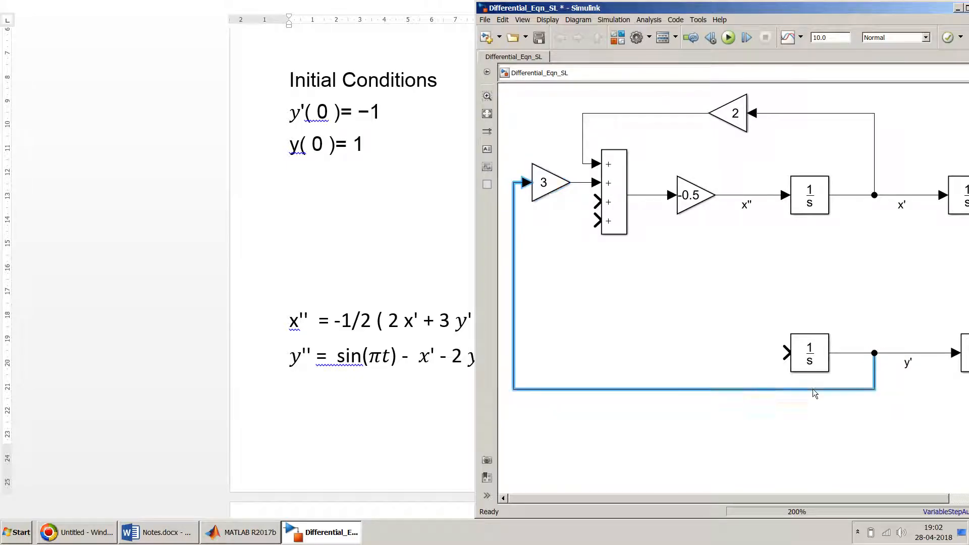
{"action": "left_click_drag", "start_coordinate": [812, 389], "coordinate": [798, 283]}
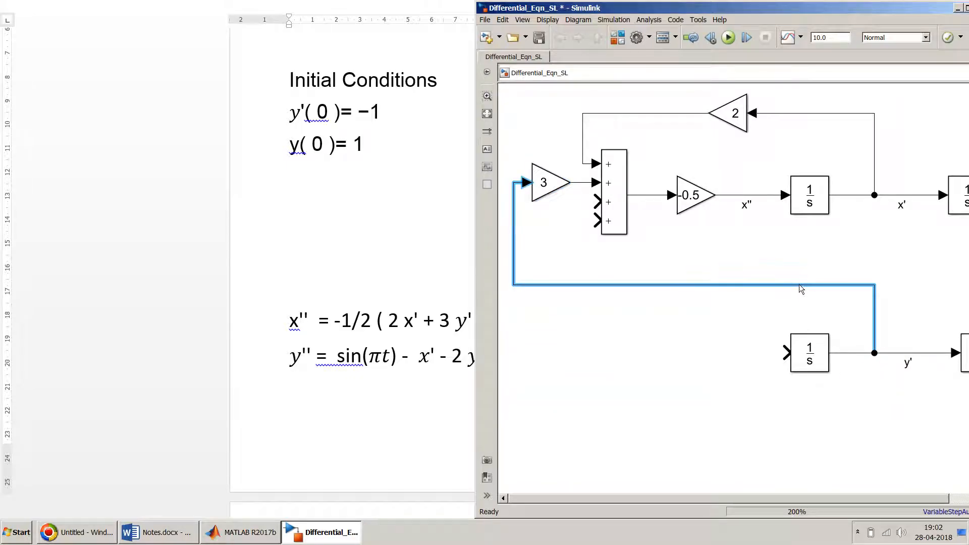
Step: Check the remaining terms of the x'' equation and connect the second upper-row integrator's output to the third input of the Sum block
{"action": "left_click", "coordinate": [396, 359]}
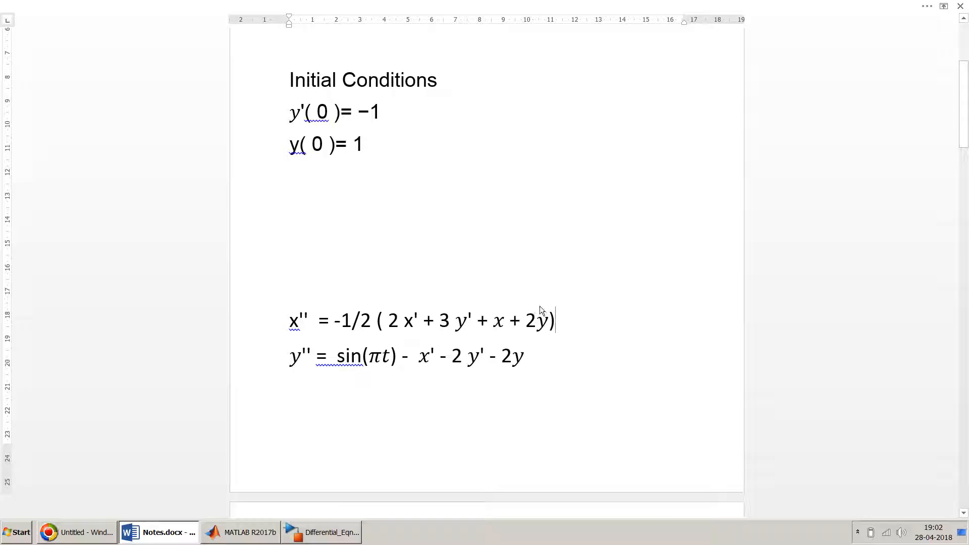
{"action": "key", "text": "alt+Tab"}
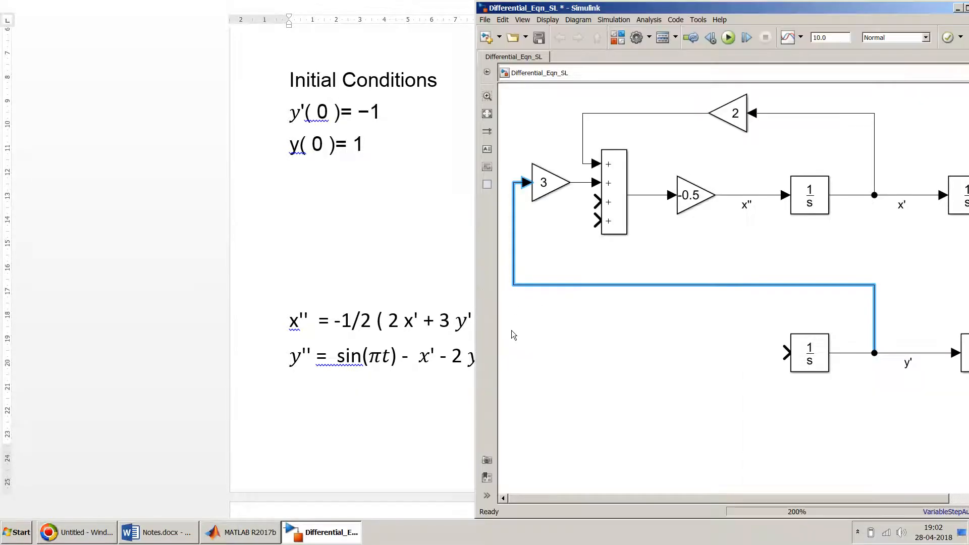
{"action": "key", "text": "space"}
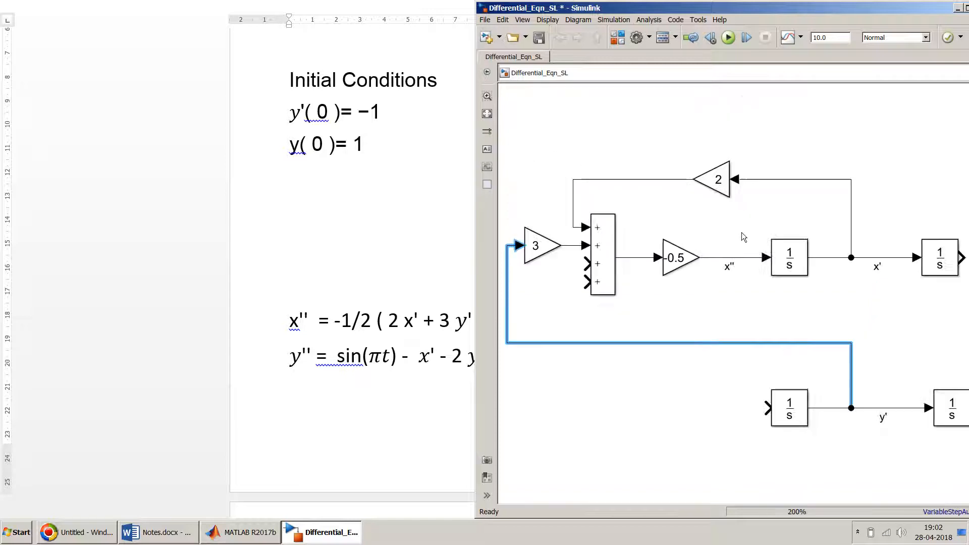
{"action": "left_click", "coordinate": [964, 264]}
{"action": "left_click", "coordinate": [961, 261]}
{"action": "left_click_drag", "start_coordinate": [963, 261], "coordinate": [588, 313]}
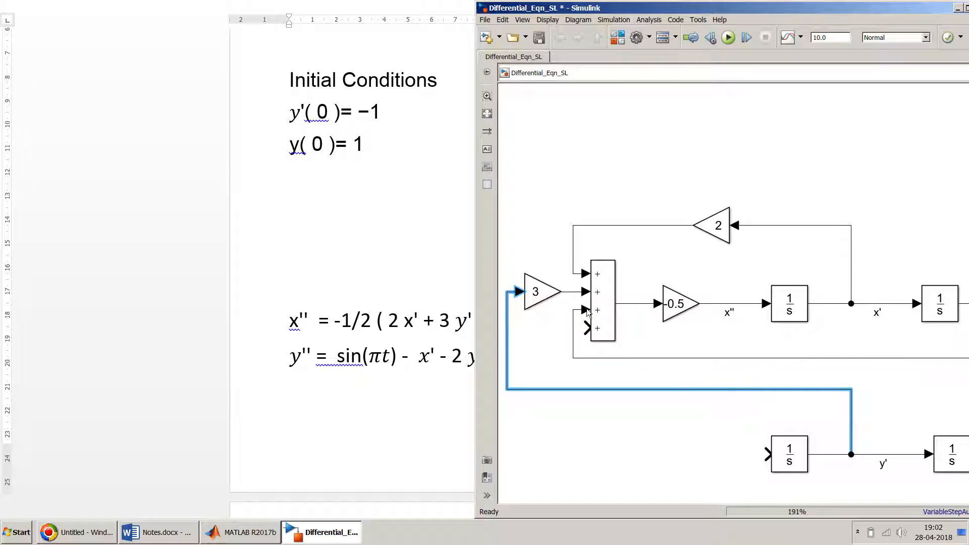
Step: Route the x feedback line above the gain of 2 and label the lower row's second integrator output y
{"action": "left_click_drag", "start_coordinate": [628, 358], "coordinate": [573, 193]}
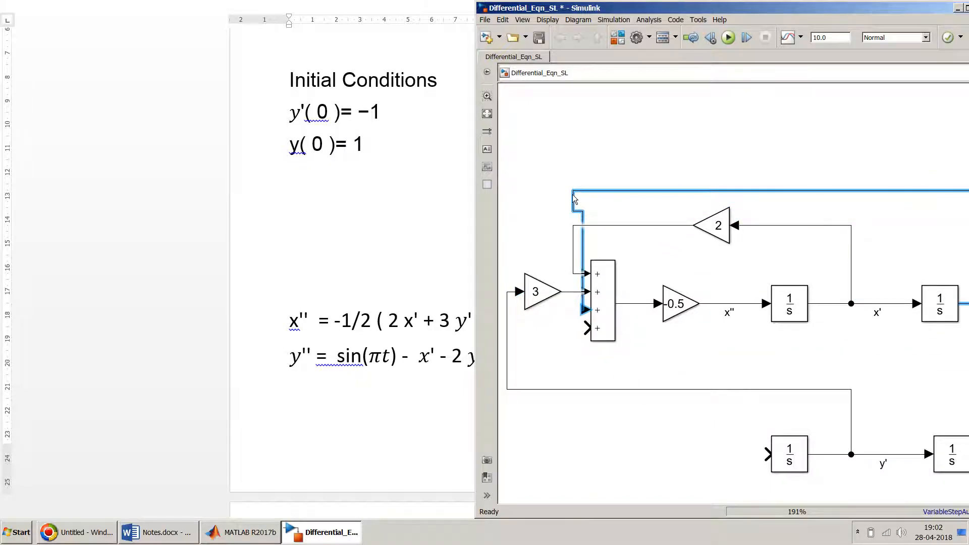
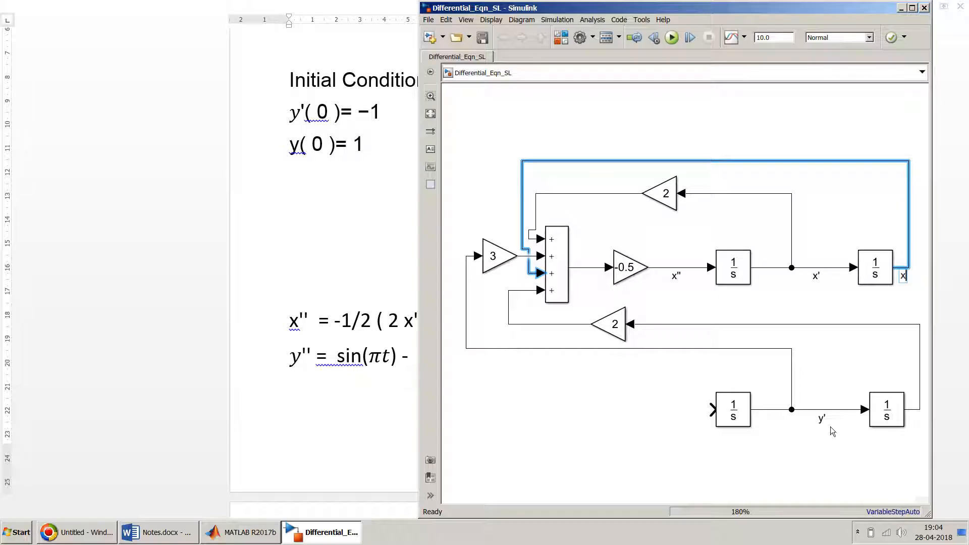
{"action": "double_click", "coordinate": [912, 409]}
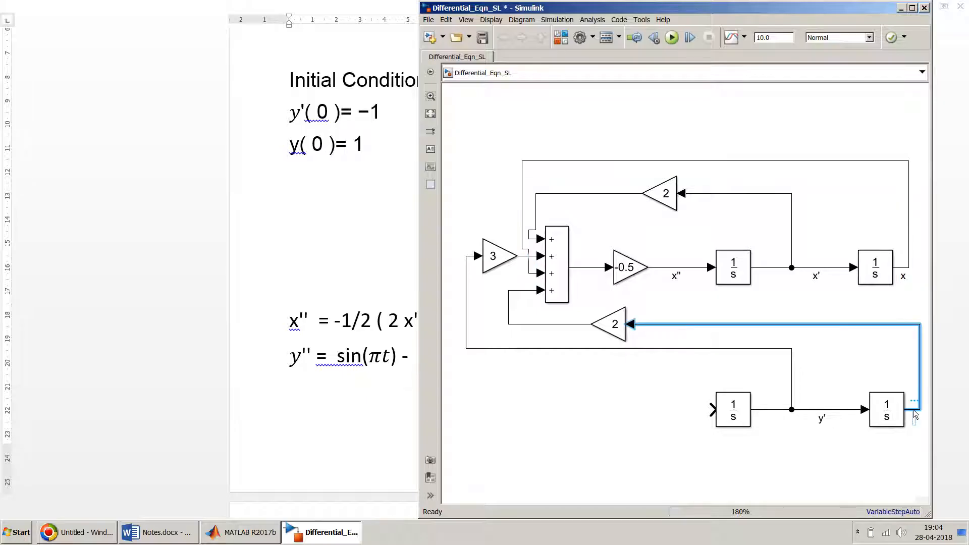
{"action": "type", "text": "y"}
{"action": "left_click", "coordinate": [669, 435]}
Step: Check the y'' equation in the notes and add a second Sum block before the lower integrator row
{"action": "left_click", "coordinate": [359, 398]}
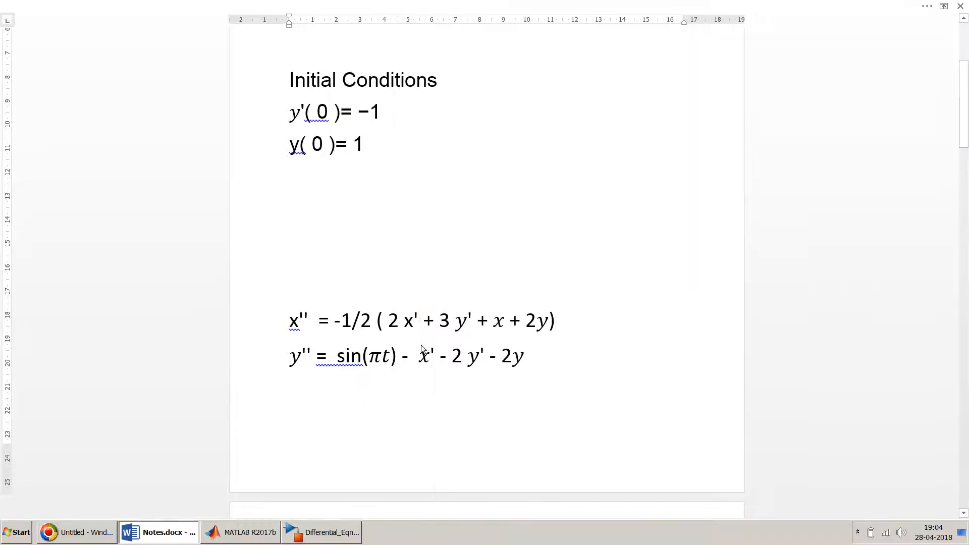
{"action": "key", "text": "alt+Tab"}
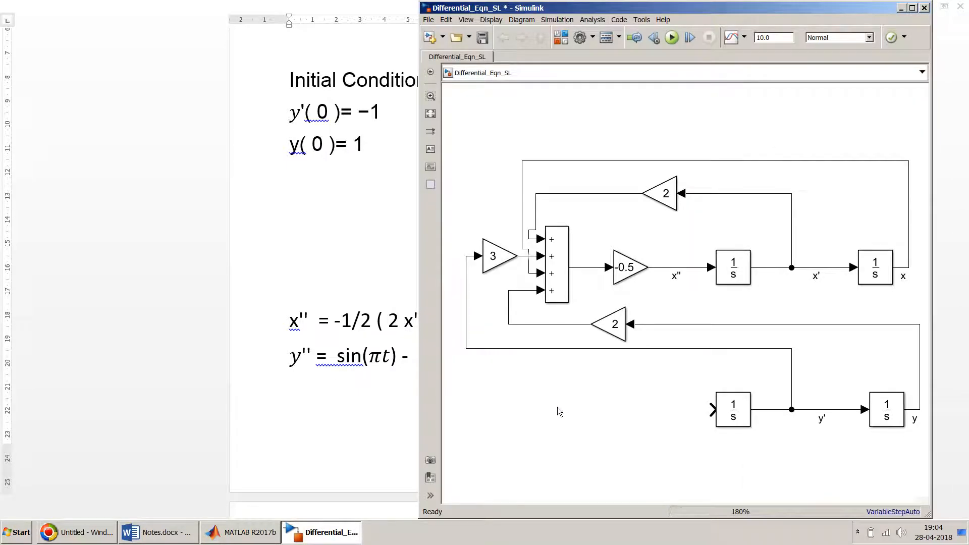
{"action": "double_click", "coordinate": [530, 417]}
{"action": "type", "text": "su"}
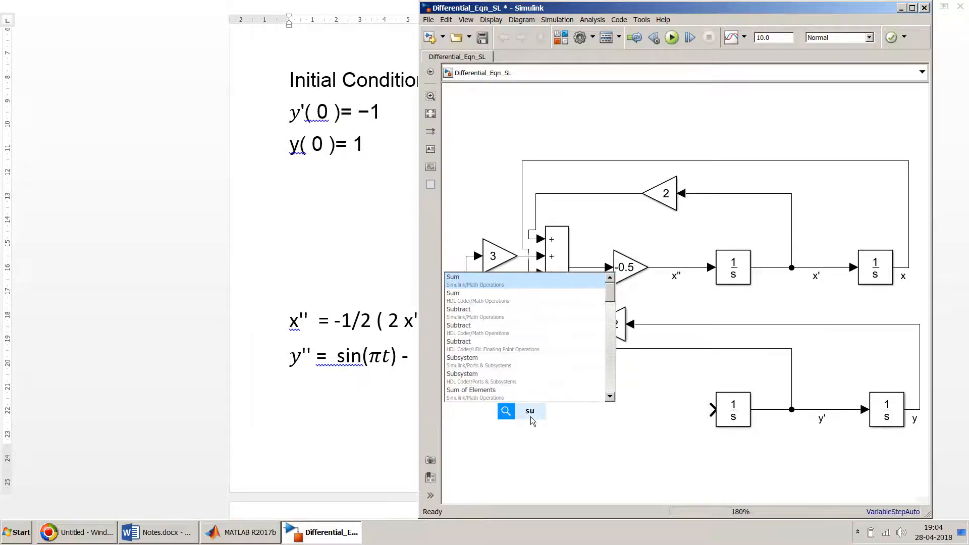
{"action": "key", "text": "Return"}
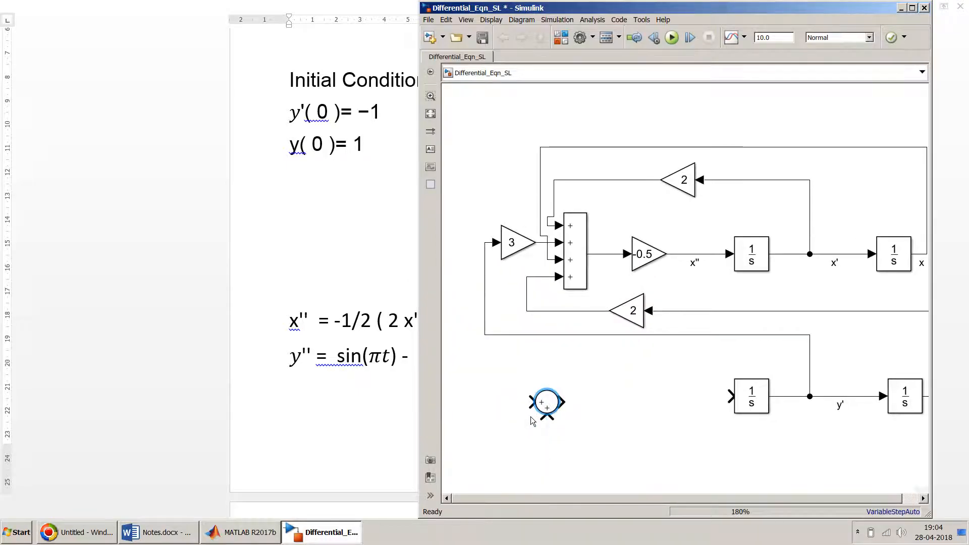
Step: Make the new Sum block rectangular with the list of signs +---
{"action": "double_click", "coordinate": [544, 404]}
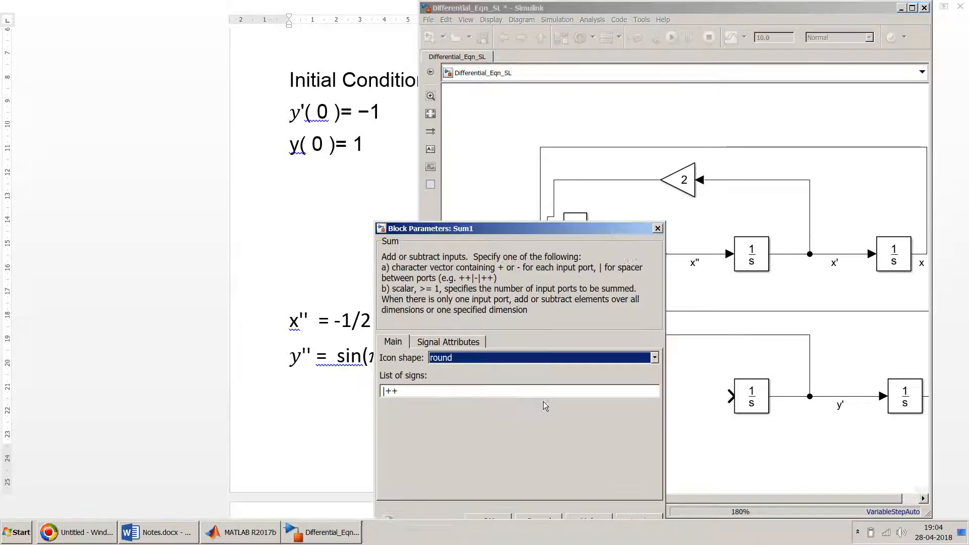
{"action": "left_click", "coordinate": [654, 358]}
{"action": "left_click", "coordinate": [644, 370]}
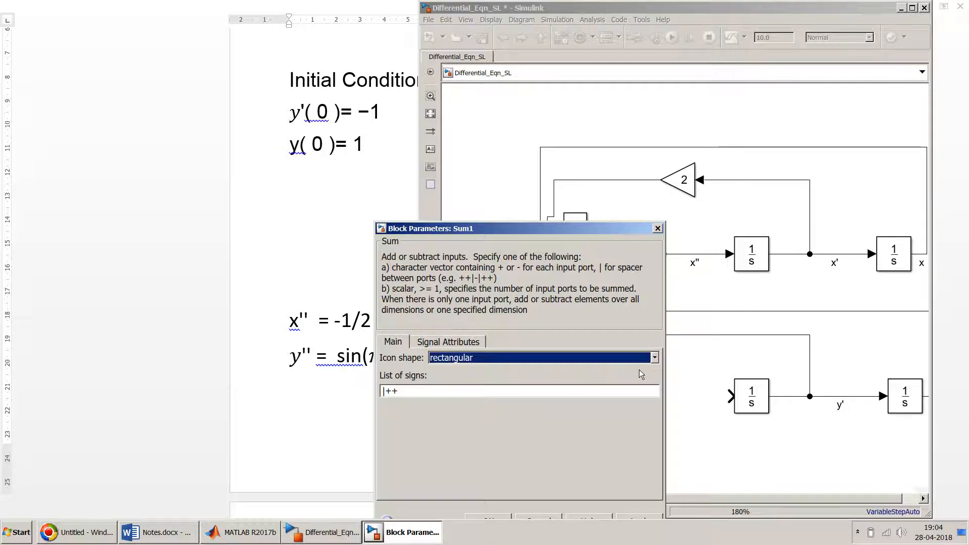
{"action": "triple_click", "coordinate": [535, 390]}
{"action": "type", "text": "+--"}
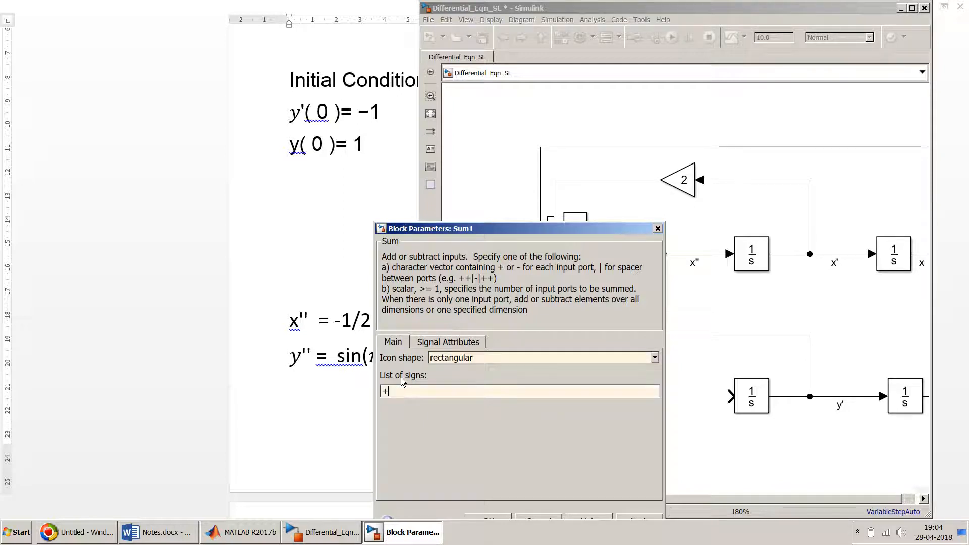
{"action": "key", "text": "Return"}
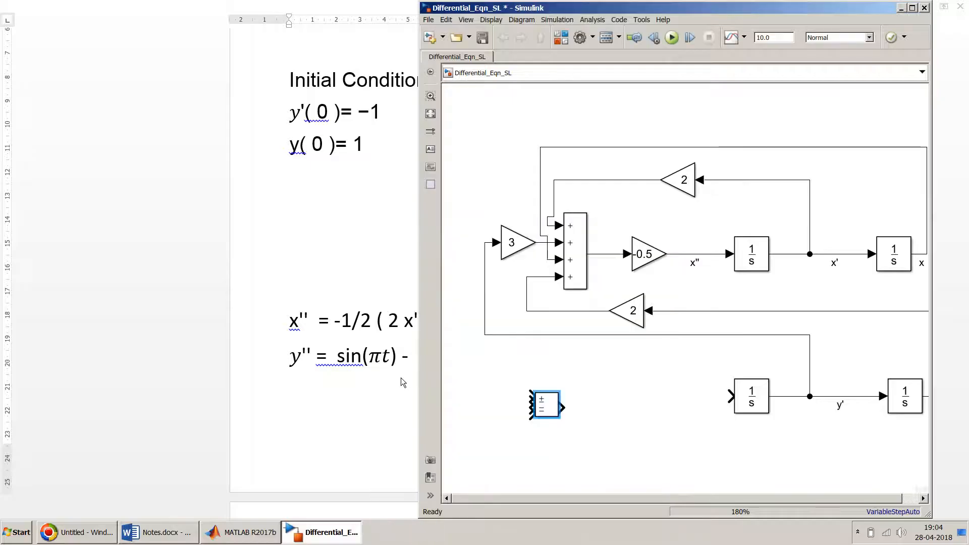
Step: Compare the new Sum block with the y'' terms in the notes and stretch it taller so its four inputs are spaced apart
{"action": "key", "text": "alt+Tab"}
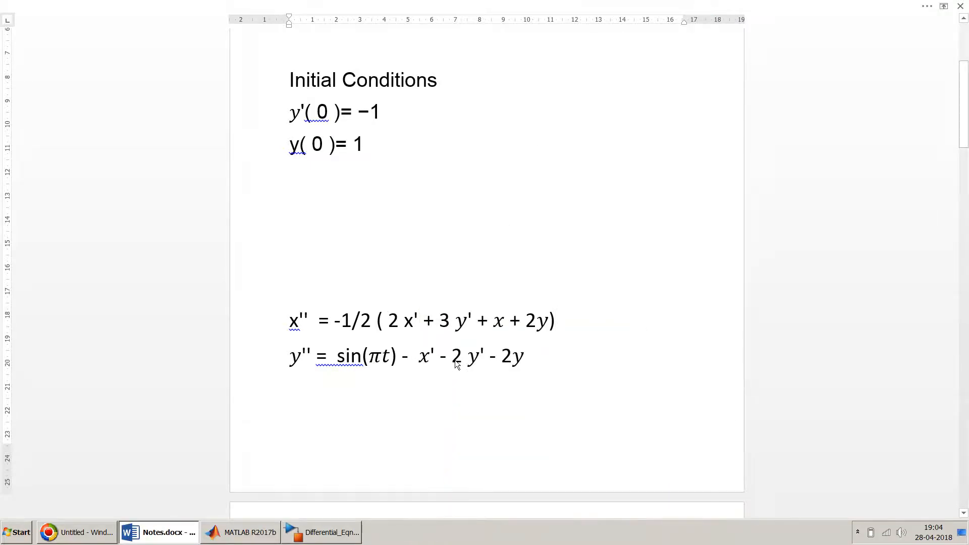
{"action": "key", "text": "alt+Tab"}
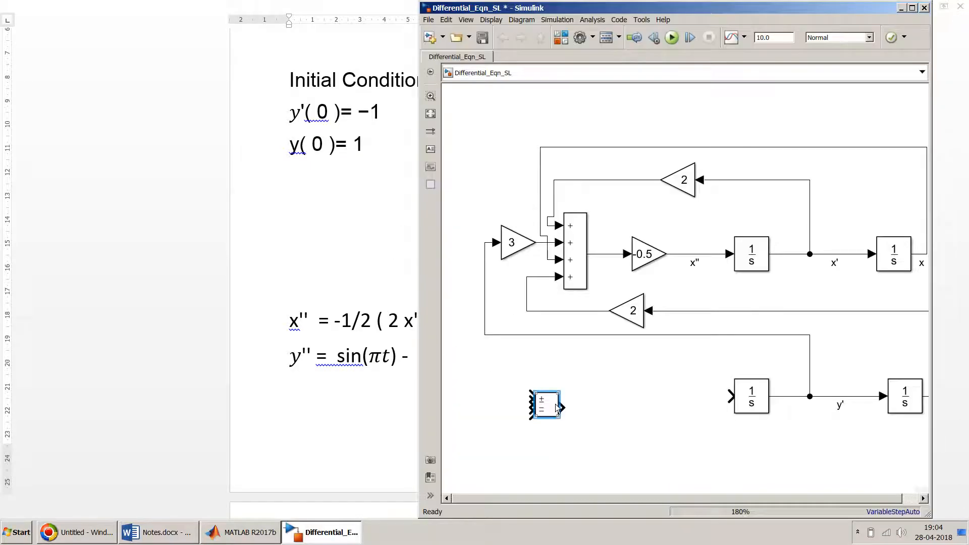
{"action": "left_click_drag", "start_coordinate": [558, 392], "coordinate": [557, 348]}
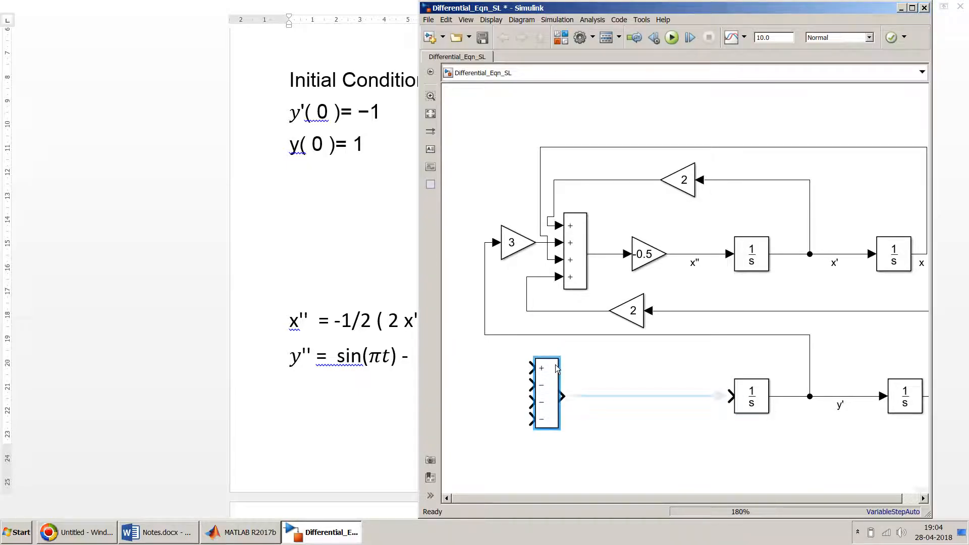
Step: Check the x'' equation in the notes against the upper row and widen the -0.5 gain block to fit its value
{"action": "key", "text": "alt+Tab"}
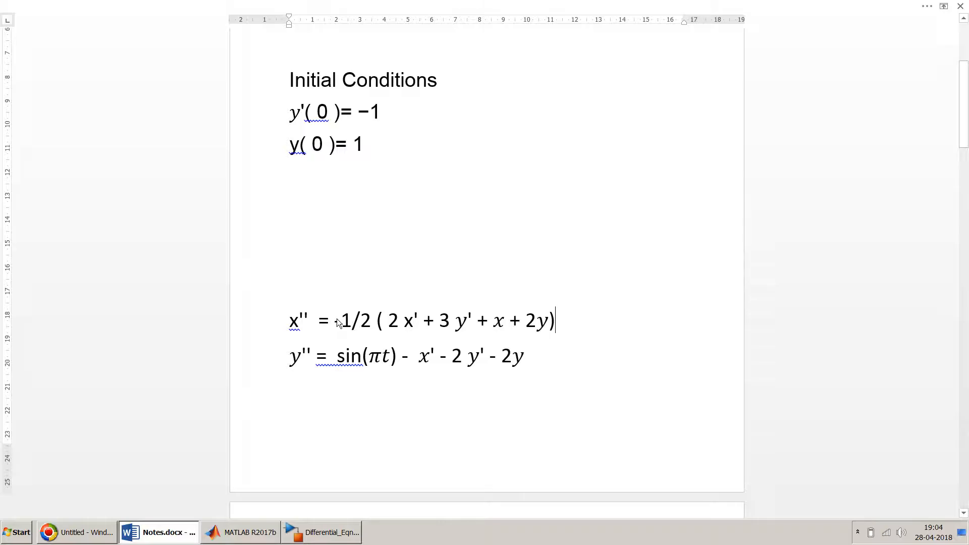
{"action": "key", "text": "alt+Tab"}
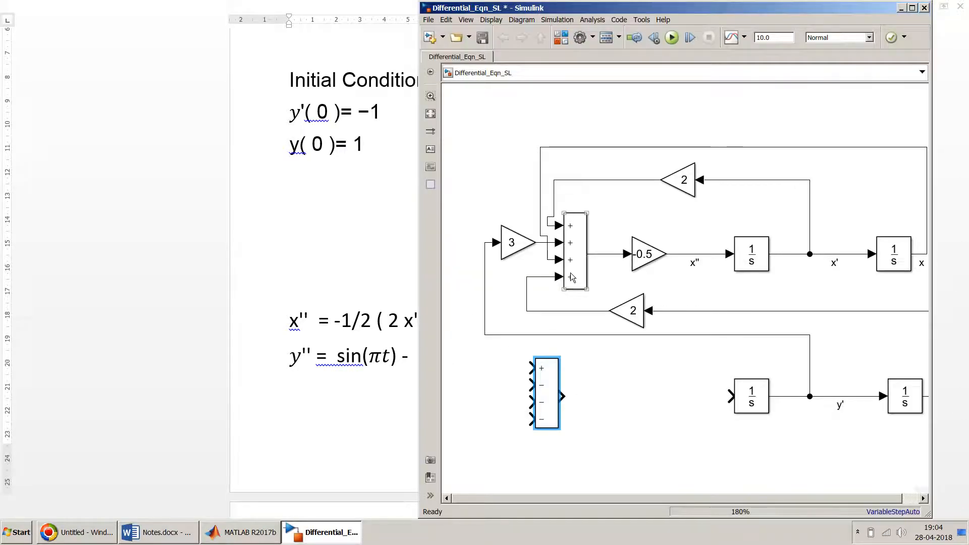
{"action": "left_click", "coordinate": [632, 254]}
{"action": "left_click", "coordinate": [639, 266]}
{"action": "left_click_drag", "start_coordinate": [665, 271], "coordinate": [676, 270]}
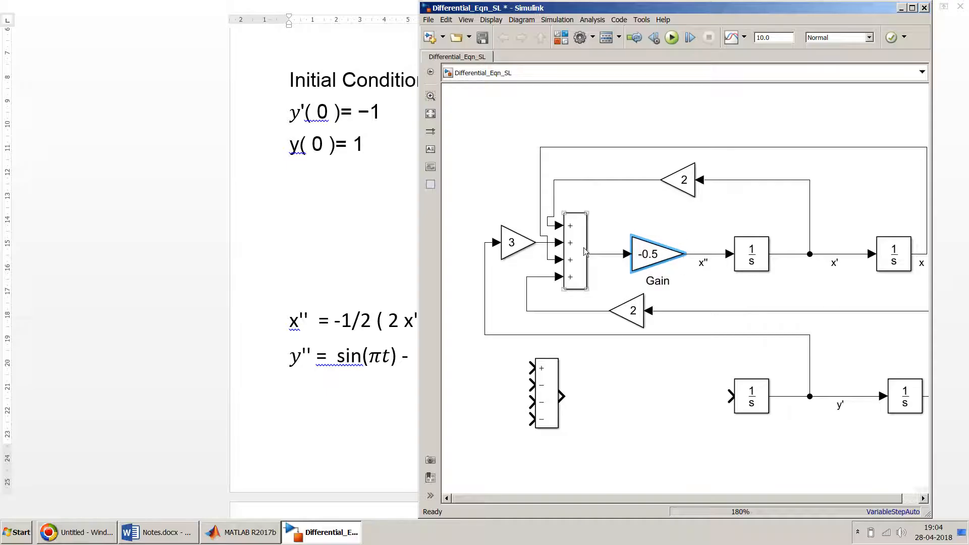
Step: Move the new Sum block closer to the first lower-row integrator, connect them and label the signal y''
{"action": "left_click_drag", "start_coordinate": [551, 405], "coordinate": [620, 404]}
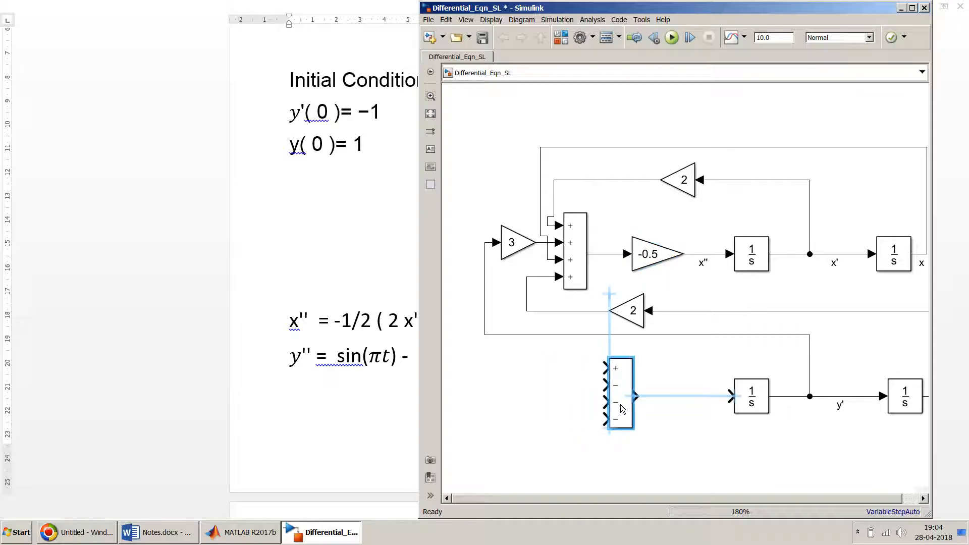
{"action": "left_click", "coordinate": [671, 396]}
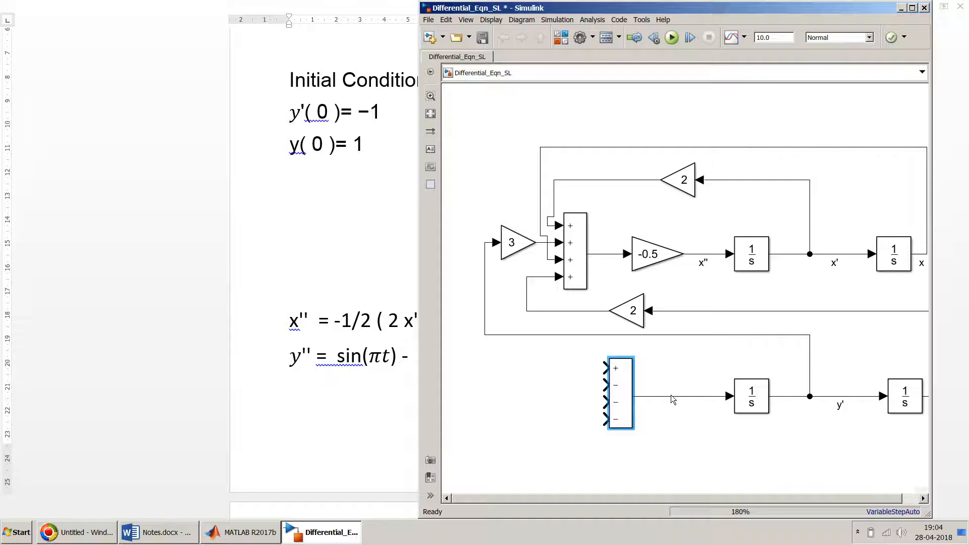
{"action": "double_click", "coordinate": [673, 396]}
{"action": "type", "text": "y'"}
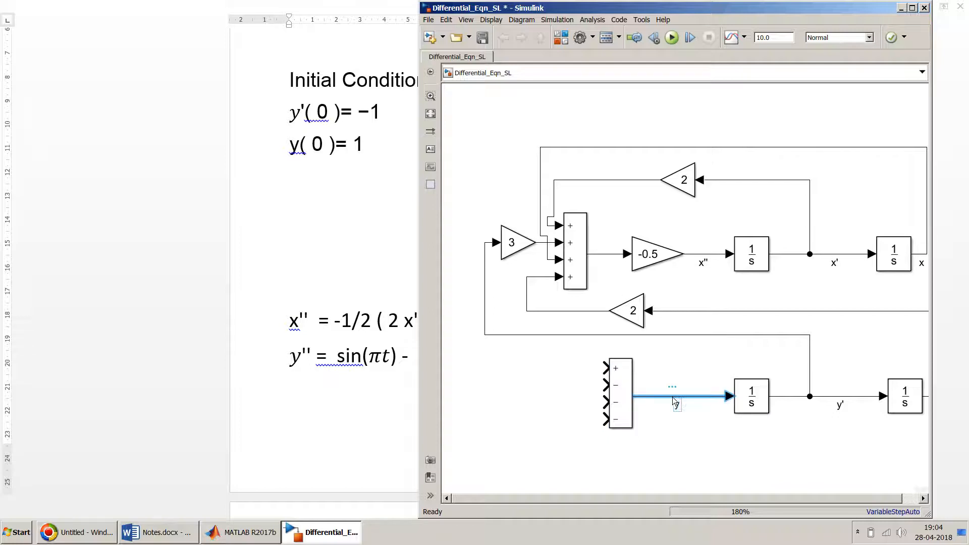
{"action": "type", "text": "'"}
Step: Add a Sine block from the Simulink lookup tables and place it before the lower Sum block's inputs
{"action": "left_click", "coordinate": [487, 373]}
{"action": "type", "text": "sin"}
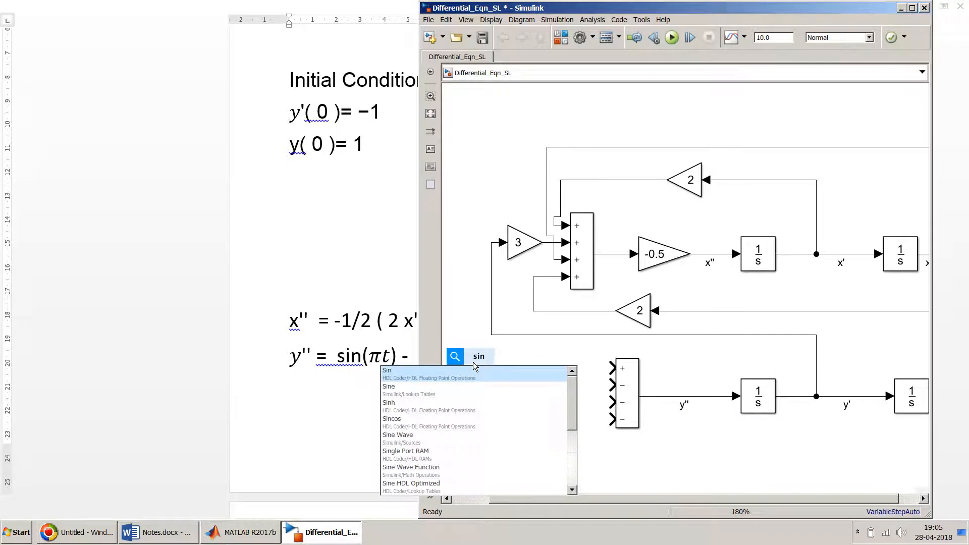
{"action": "key", "text": "Down"}
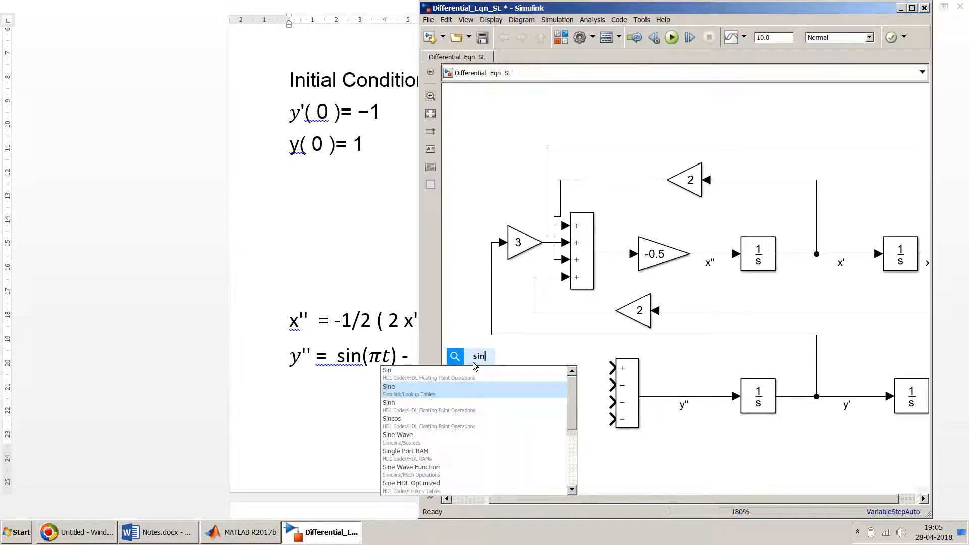
{"action": "key", "text": "Return"}
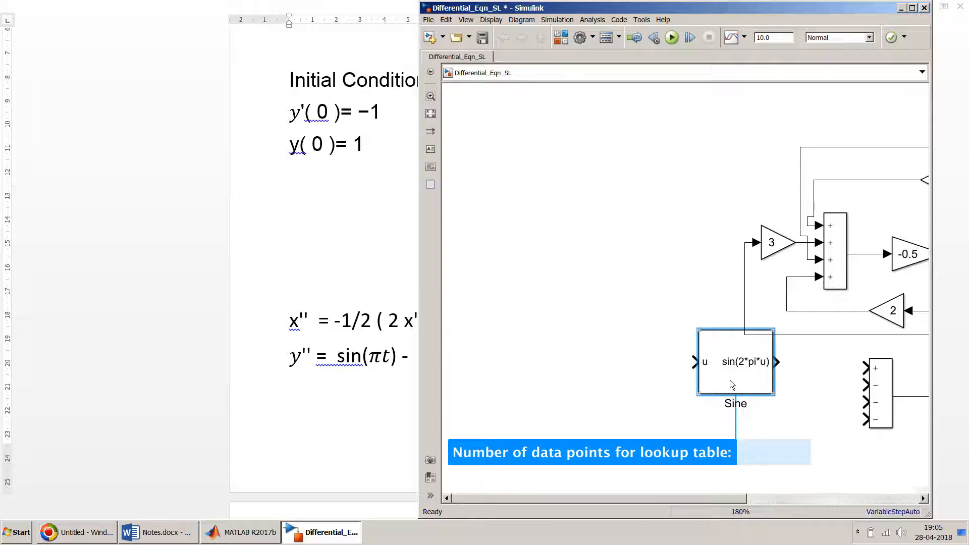
{"action": "left_click_drag", "start_coordinate": [734, 374], "coordinate": [721, 392]}
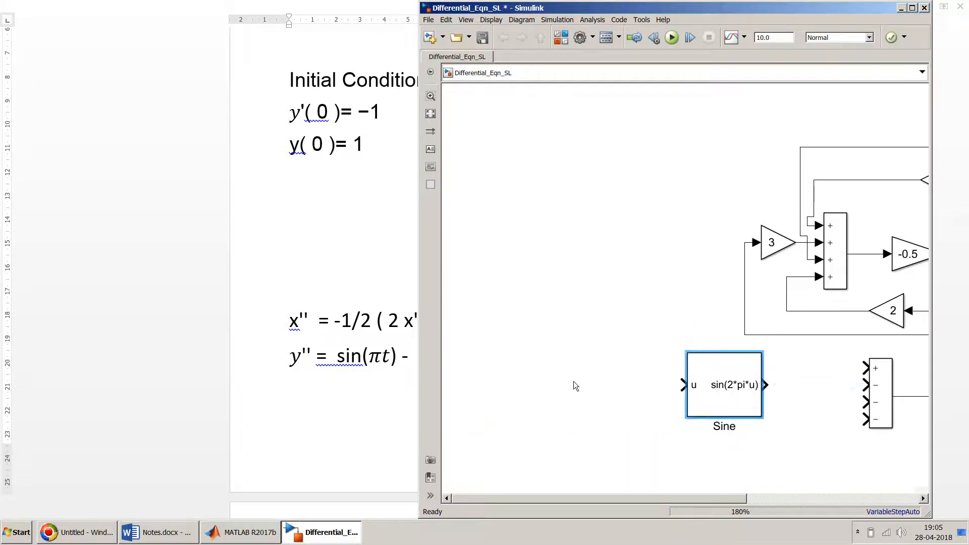
Step: Add a Sine Wave source block and place it beneath the Sine lookup block
{"action": "double_click", "coordinate": [573, 380]}
{"action": "type", "text": "sin"}
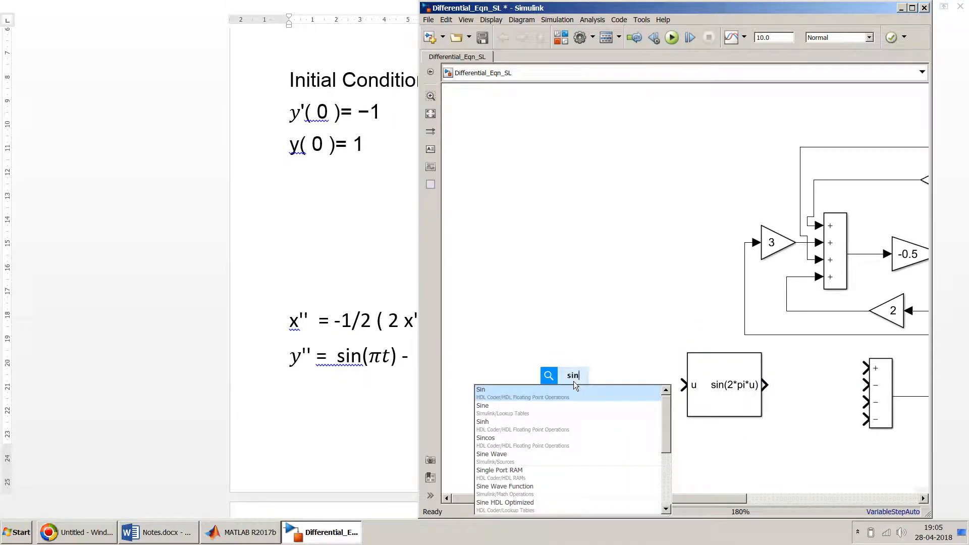
{"action": "key", "text": "Down"}
{"action": "key", "text": "Down"}
{"action": "key", "text": "Down"}
{"action": "key", "text": "Down"}
{"action": "key", "text": "Return"}
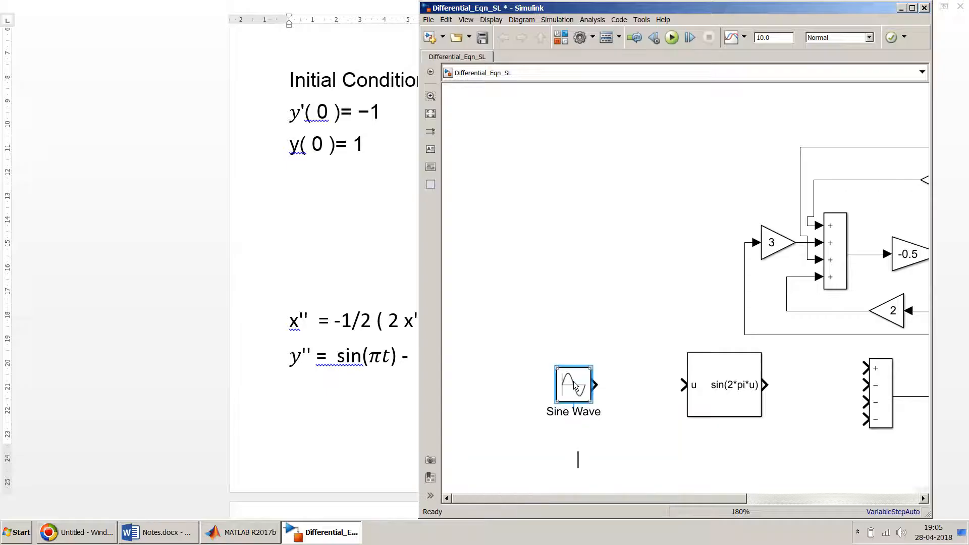
{"action": "left_click_drag", "start_coordinate": [576, 389], "coordinate": [723, 441]}
Step: Check the sin(πt) term in the notes and delete the Sine Wave source block
{"action": "left_click", "coordinate": [721, 393]}
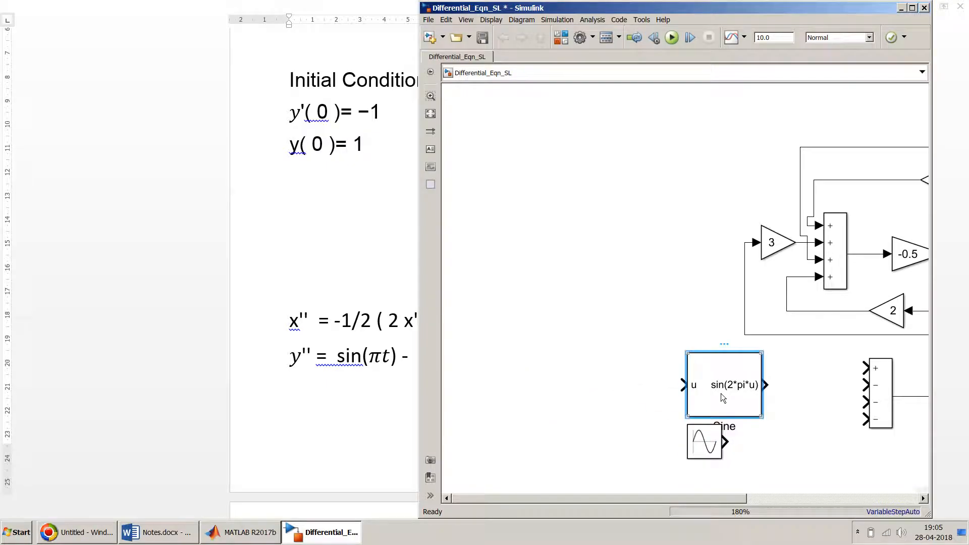
{"action": "key", "text": "alt+Tab"}
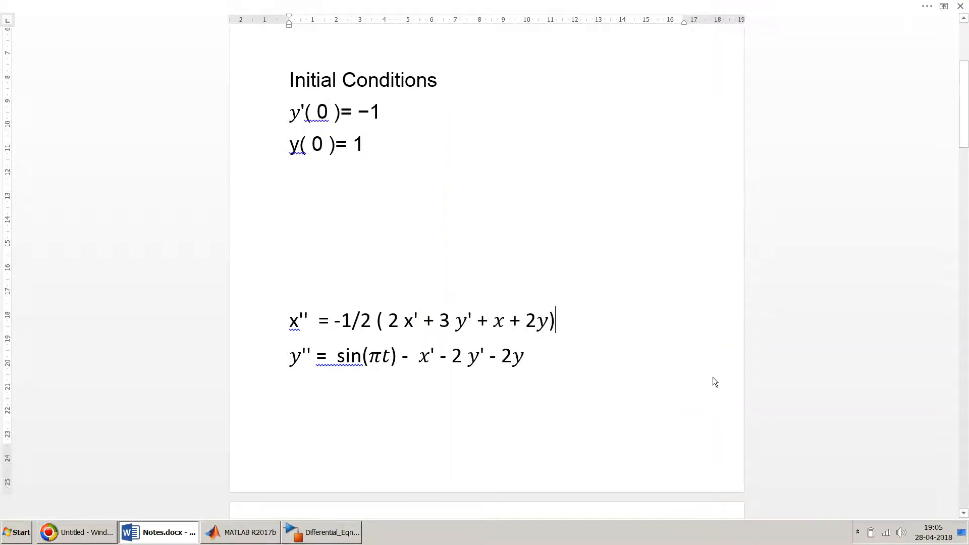
{"action": "left_click", "coordinate": [392, 356]}
{"action": "key", "text": "alt+Tab"}
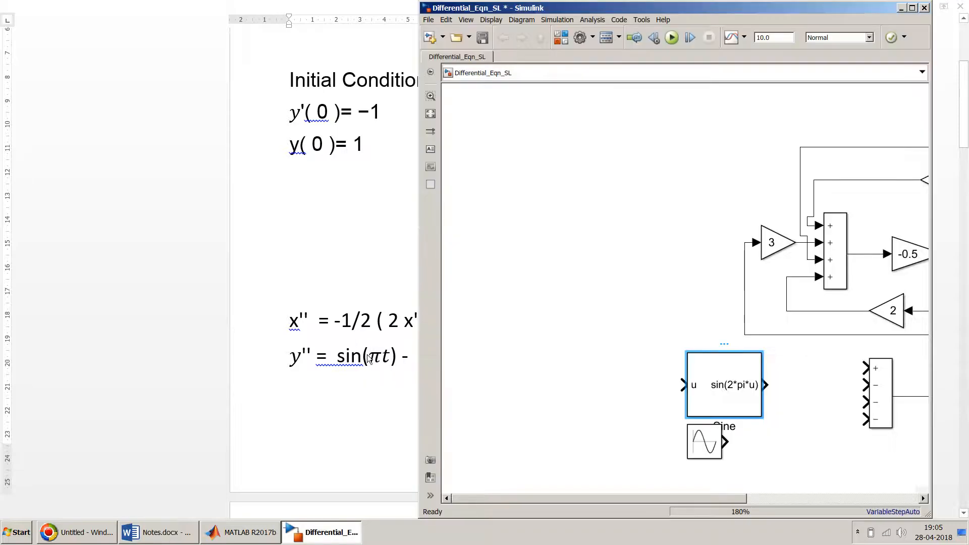
{"action": "left_click", "coordinate": [713, 445]}
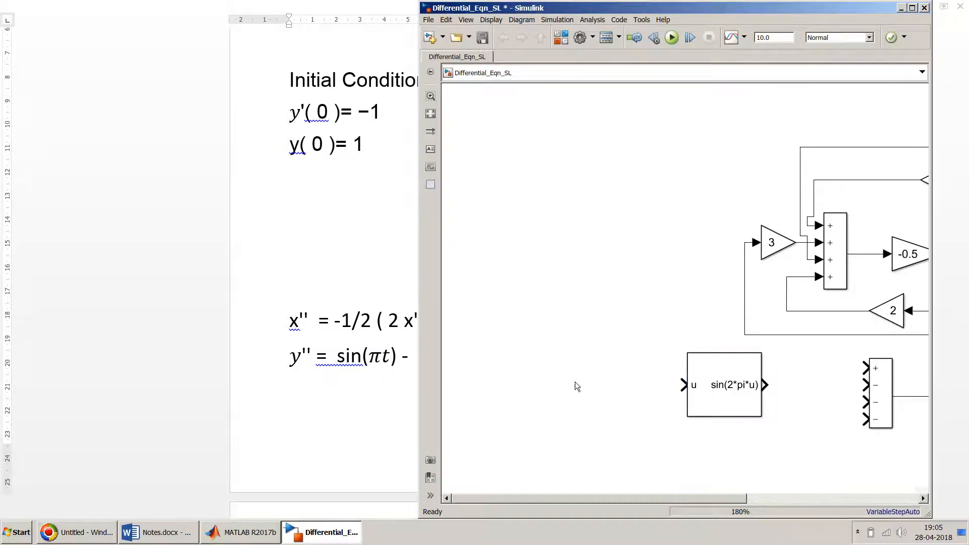
Step: Add a Clock source block and place it in line with the Sine block's input, leaving room between them
{"action": "left_click", "coordinate": [730, 393]}
{"action": "double_click", "coordinate": [577, 387]}
{"action": "type", "text": "clo"}
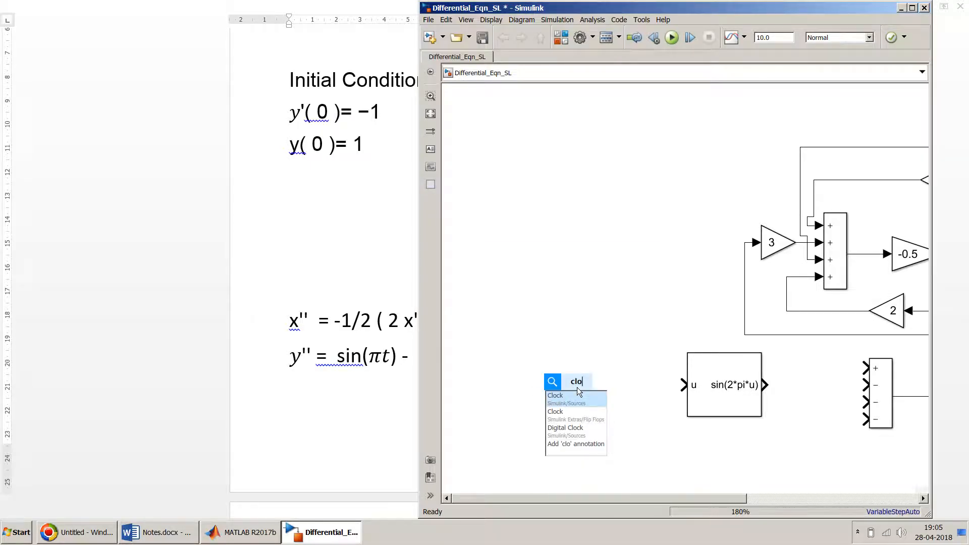
{"action": "key", "text": "Return"}
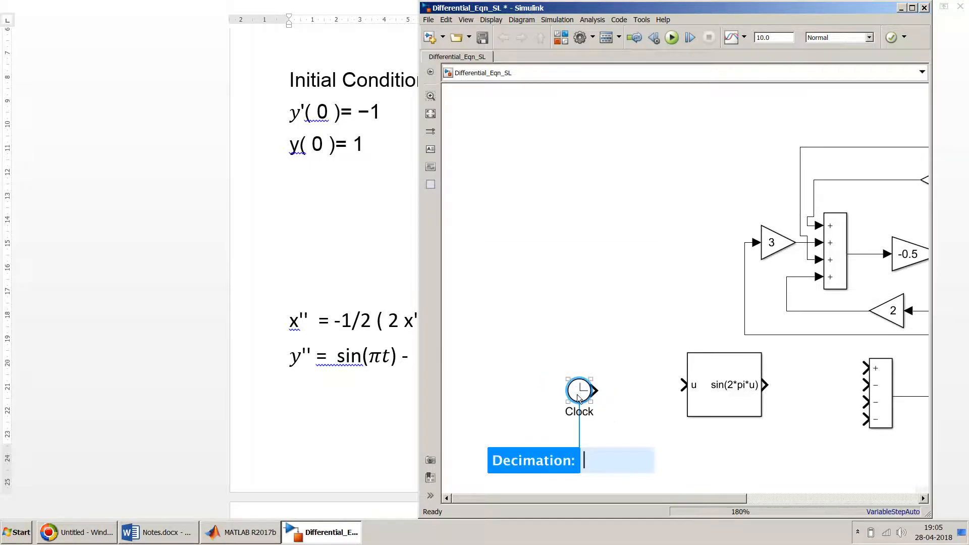
{"action": "key", "text": "Return"}
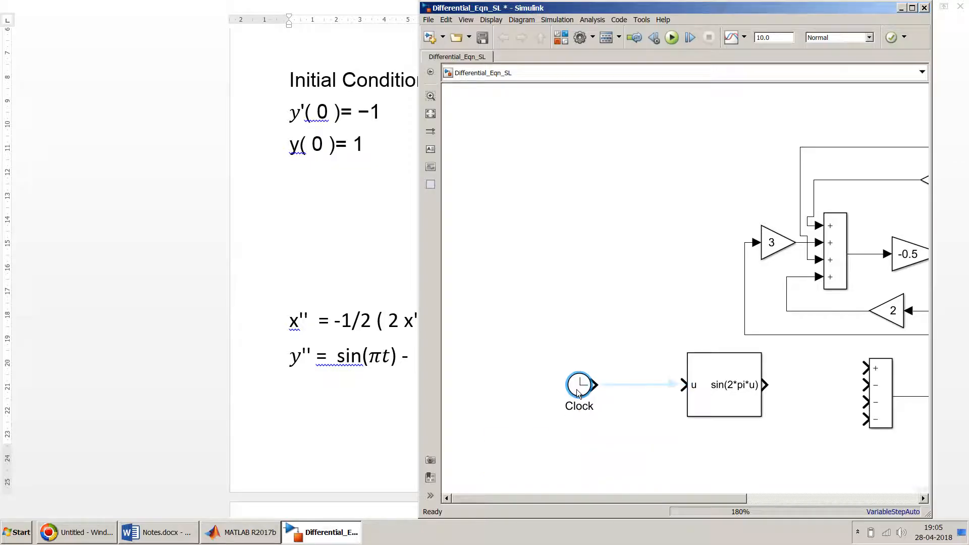
{"action": "left_click_drag", "start_coordinate": [576, 389], "coordinate": [543, 389]}
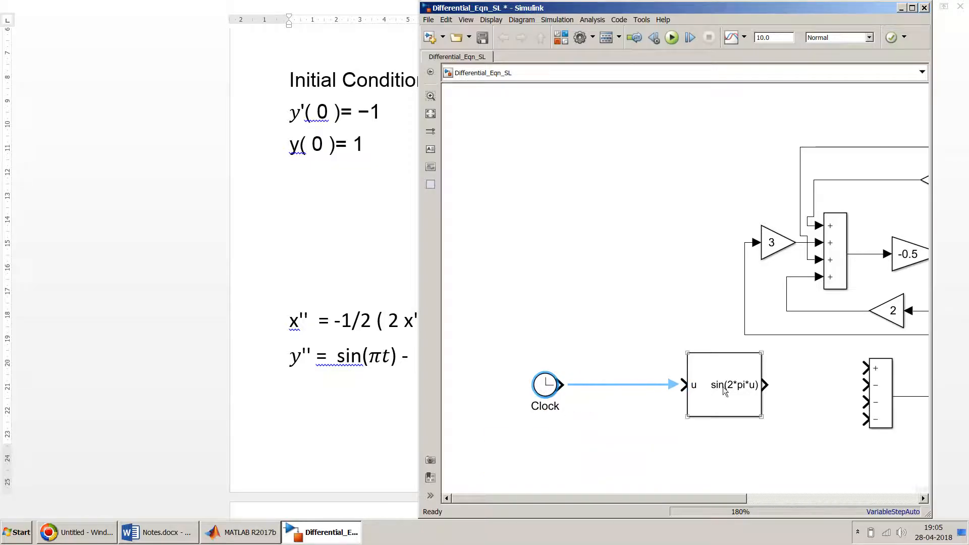
{"action": "left_click", "coordinate": [746, 389]}
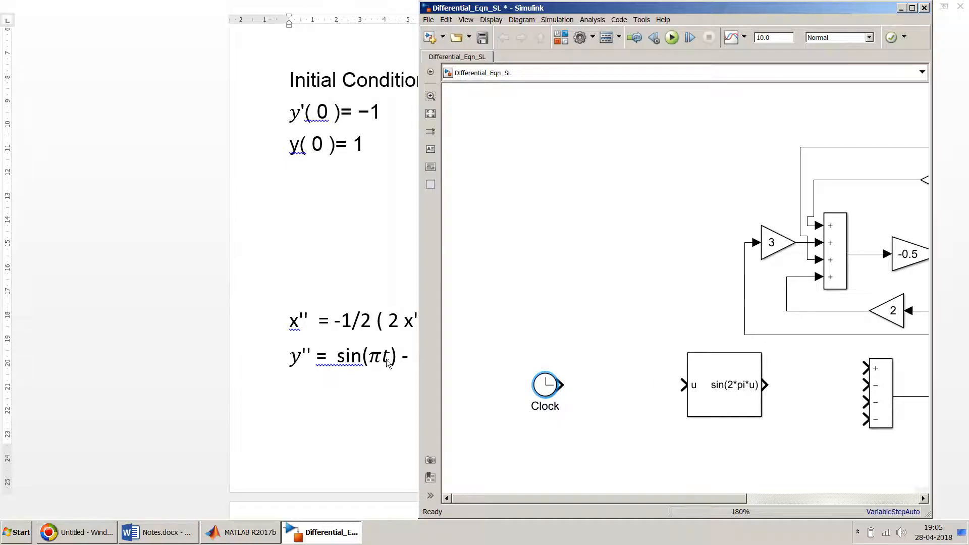
Step: Add a Gain block with a gain of 0.5 between the Clock and the Sine block
{"action": "double_click", "coordinate": [611, 386]}
{"action": "type", "text": "gain"}
{"action": "key", "text": "Return"}
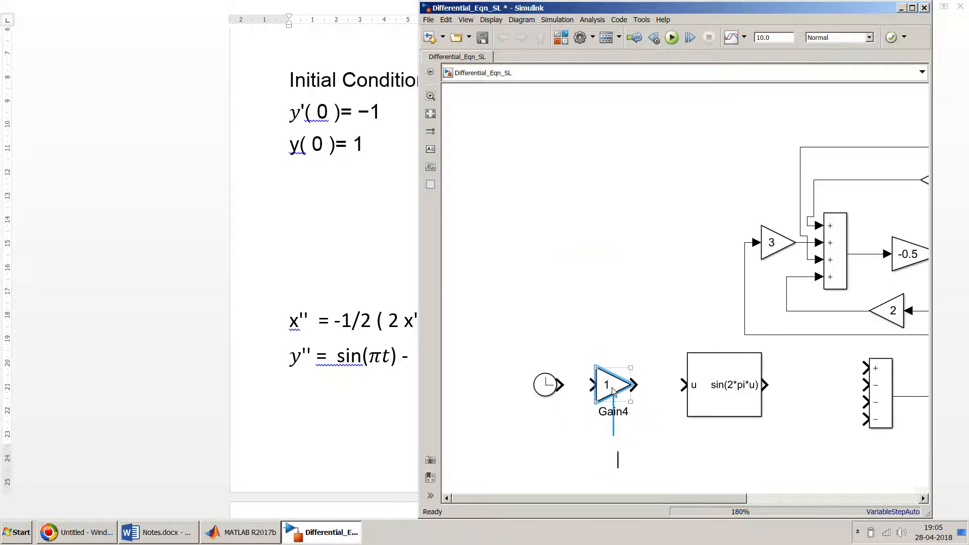
{"action": "type", "text": "0.5"}
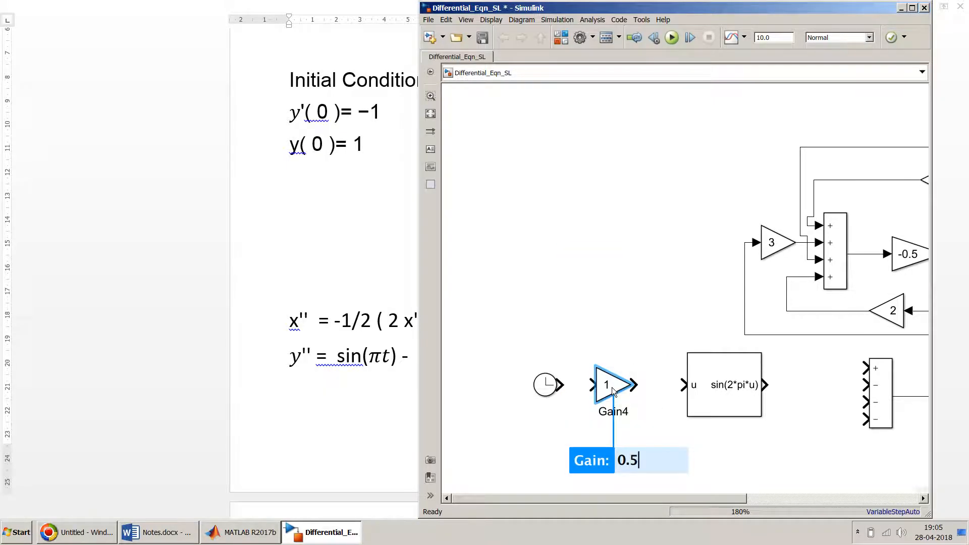
{"action": "key", "text": "Return"}
Step: Wire the Clock through the 0.5 Gain and Sine block to the lower Sum block's plus input, and save the model
{"action": "left_click", "coordinate": [549, 387]}
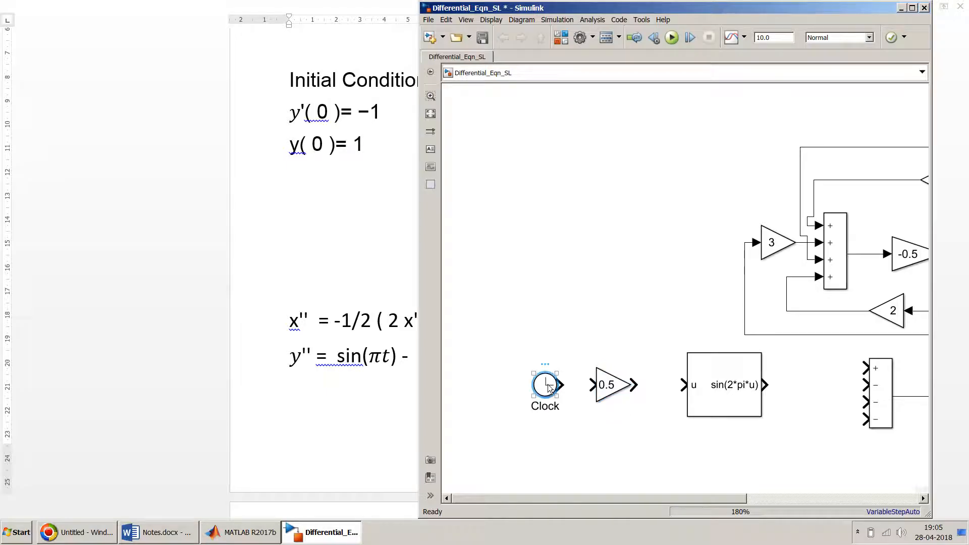
{"action": "left_click_drag", "start_coordinate": [555, 386], "coordinate": [596, 385]}
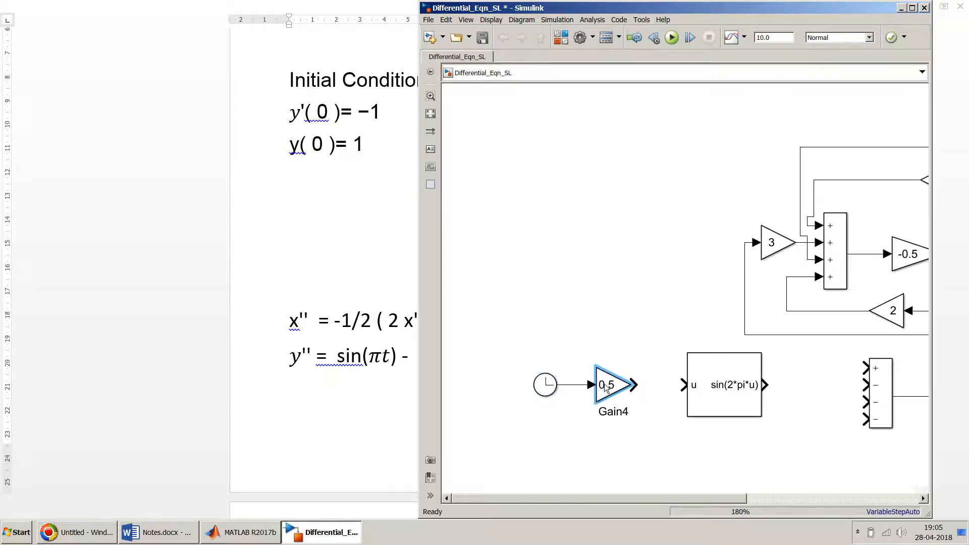
{"action": "left_click", "coordinate": [711, 395], "text": "ctrl"}
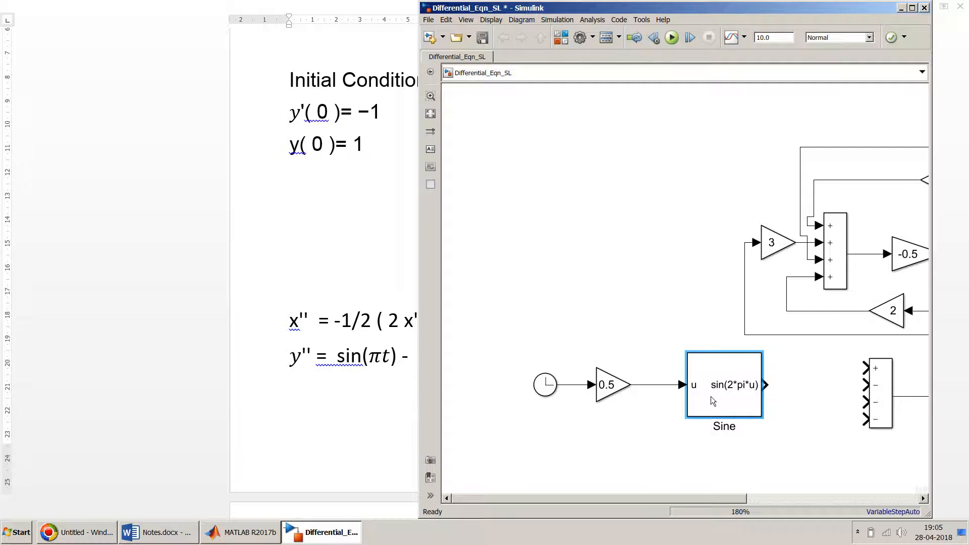
{"action": "left_click", "coordinate": [875, 374]}
{"action": "left_click", "coordinate": [880, 372], "text": "ctrl"}
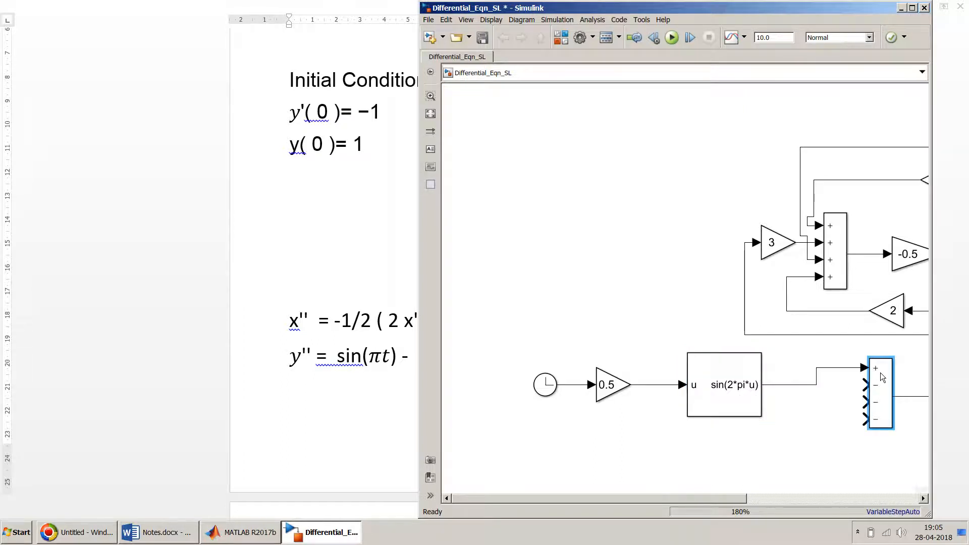
{"action": "key", "text": "ctrl+s"}
Step: Connect the x' signal to the lower Sum block's first minus input and reroute the line farther below and left of the block
{"action": "key", "text": "alt+Tab"}
{"action": "key", "text": "alt+Tab"}
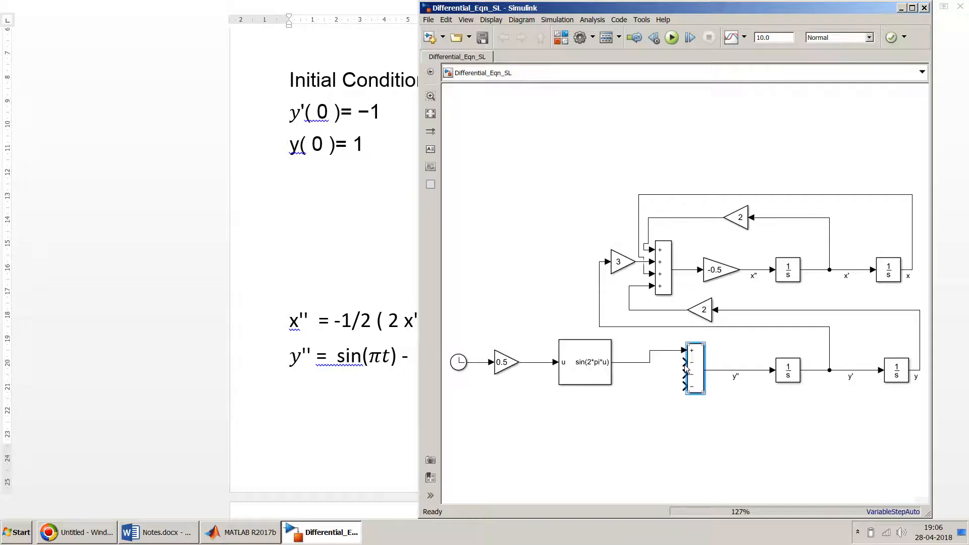
{"action": "left_click_drag", "start_coordinate": [686, 369], "coordinate": [859, 277]}
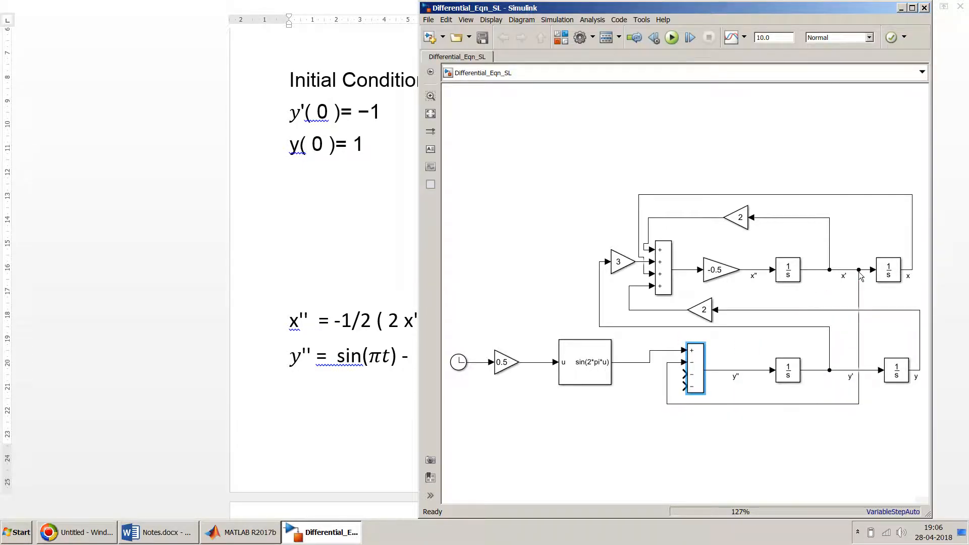
{"action": "key", "text": "alt+Tab"}
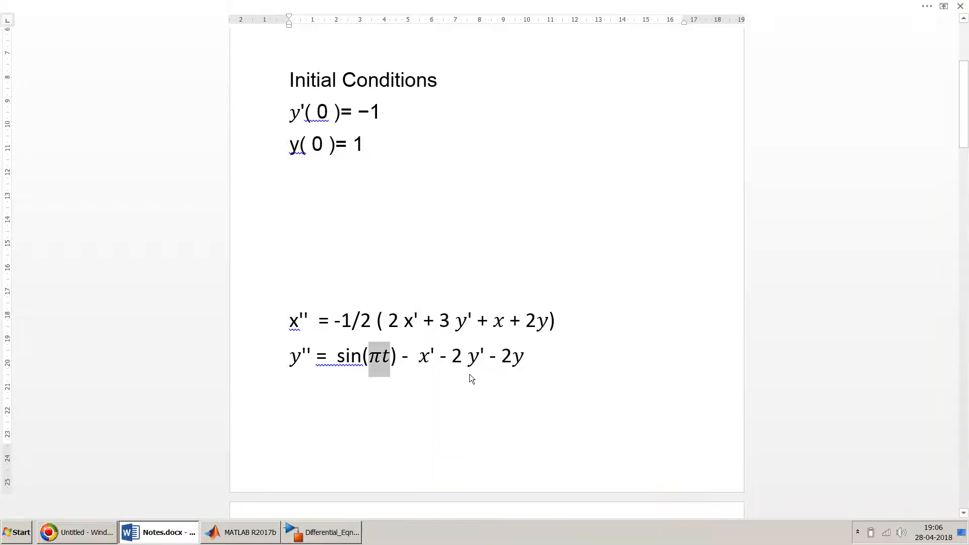
{"action": "key", "text": "alt+Tab"}
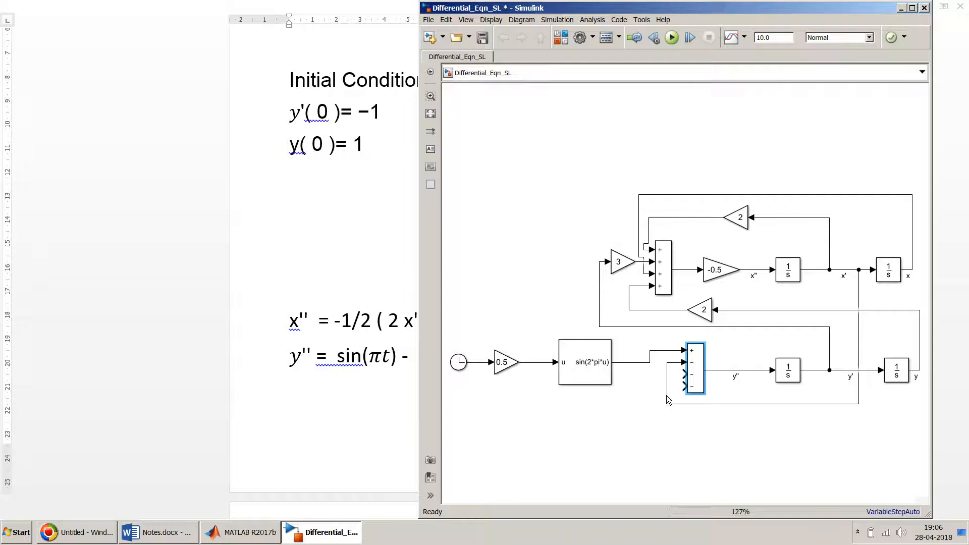
{"action": "left_click_drag", "start_coordinate": [666, 395], "coordinate": [634, 452]}
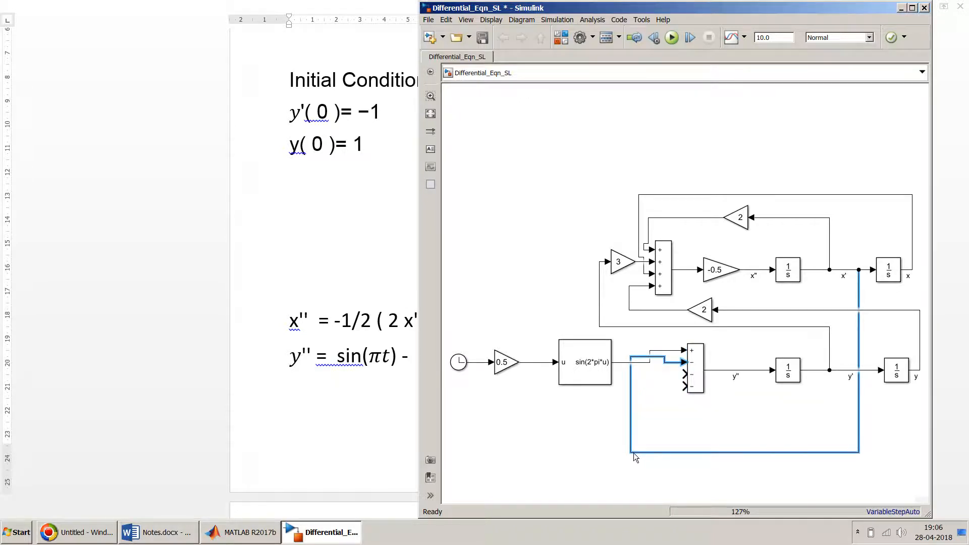
Step: Enlarge the lower Sum block and add a Gain block with a gain of 2 near its inputs
{"action": "left_click", "coordinate": [700, 383]}
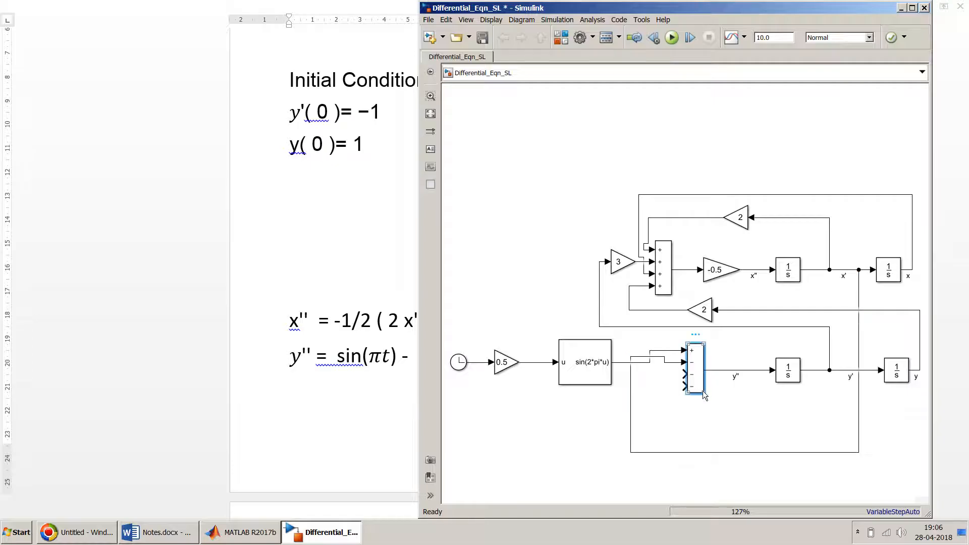
{"action": "mouse_move", "coordinate": [703, 392]}
{"action": "left_mouse_down"}
{"action": "mouse_move", "coordinate": [716, 413]}
{"action": "mouse_move", "coordinate": [715, 402]}
{"action": "left_mouse_up"}
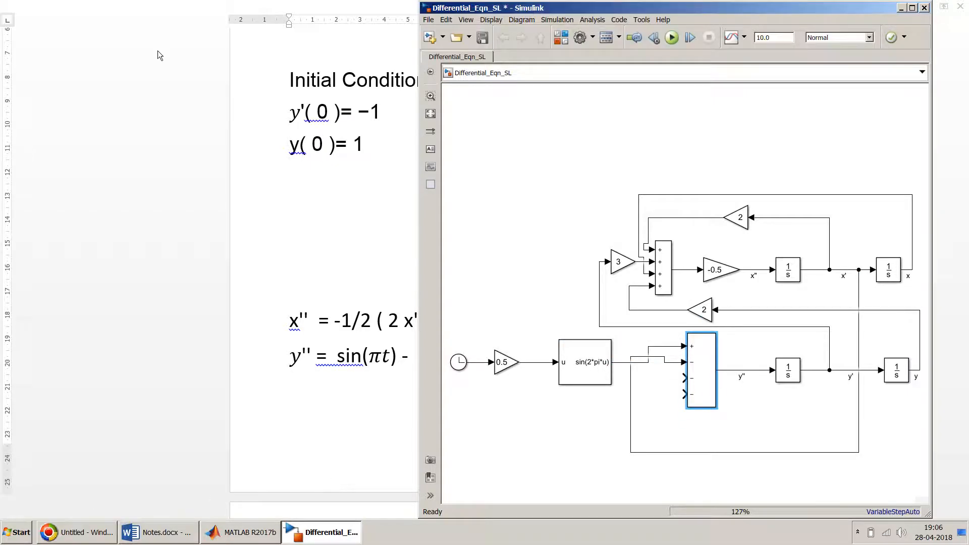
{"action": "double_click", "coordinate": [644, 403]}
{"action": "type", "text": "gain"}
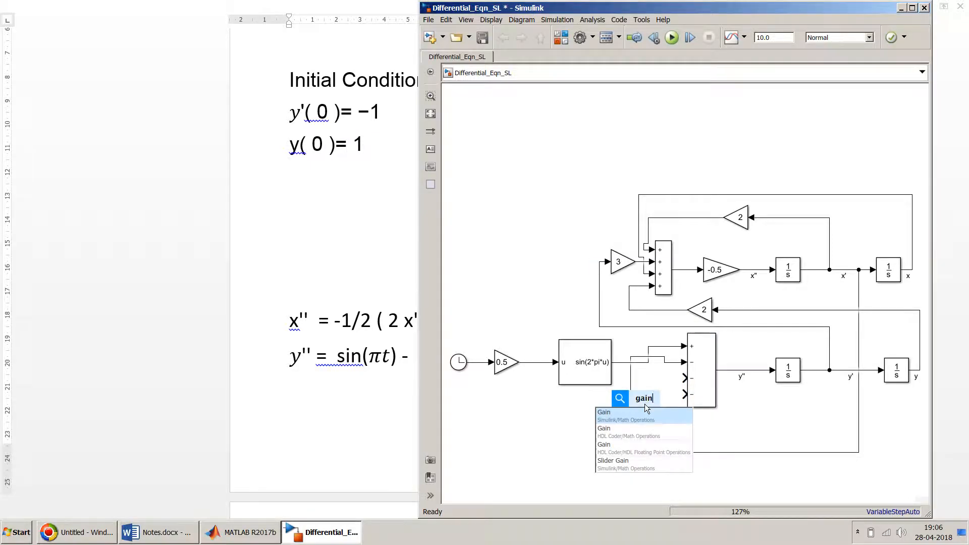
{"action": "key", "text": "Return"}
{"action": "type", "text": "2"}
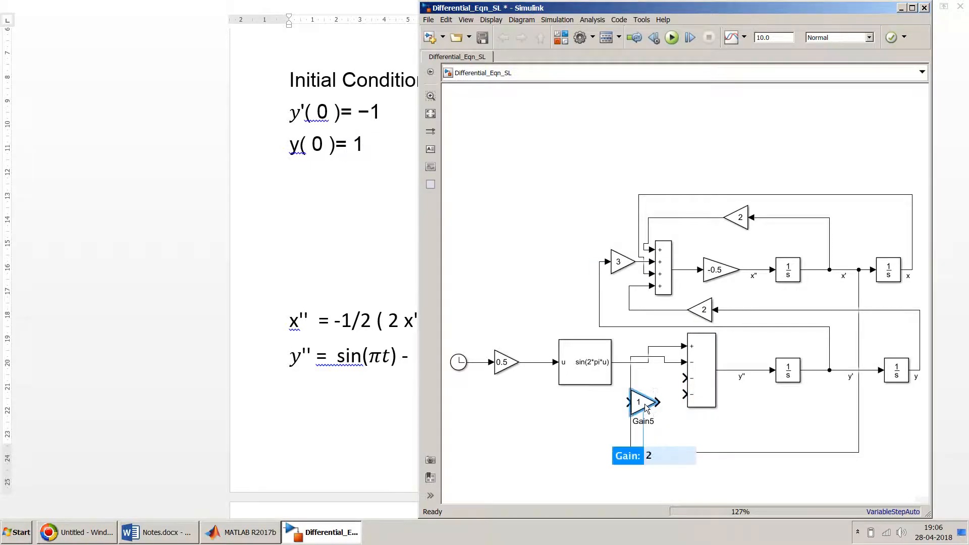
{"action": "key", "text": "Return"}
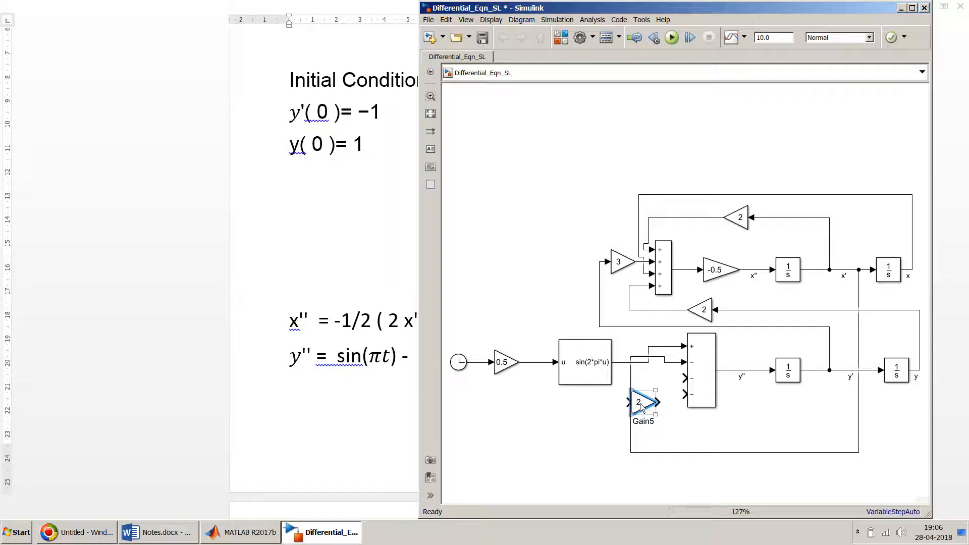
Step: Align the new Gain block with the lower Sum block's second minus input, connect its output there and feed it from the y' signal
{"action": "left_click_drag", "start_coordinate": [641, 407], "coordinate": [648, 383]}
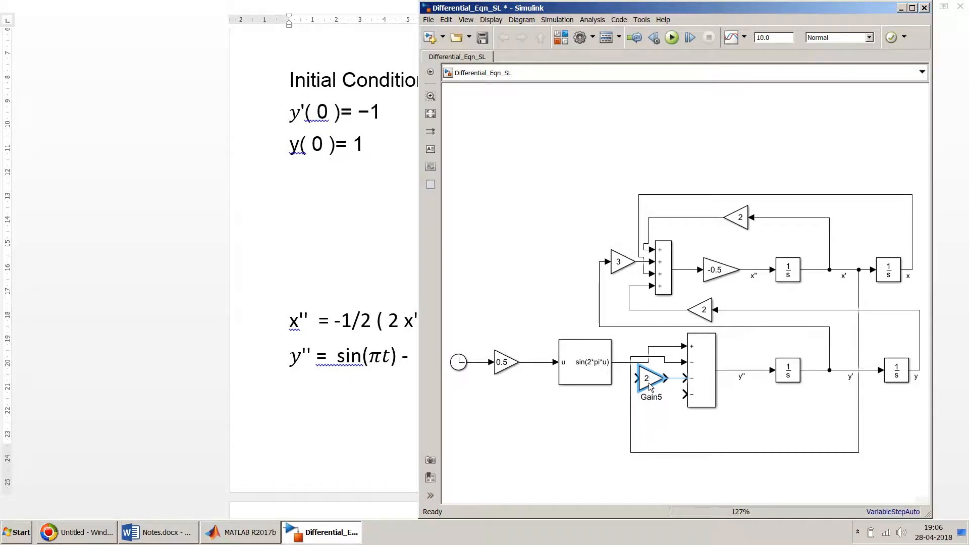
{"action": "left_click", "coordinate": [674, 384]}
{"action": "left_click", "coordinate": [648, 381]}
{"action": "left_click_drag", "start_coordinate": [642, 382], "coordinate": [839, 372]}
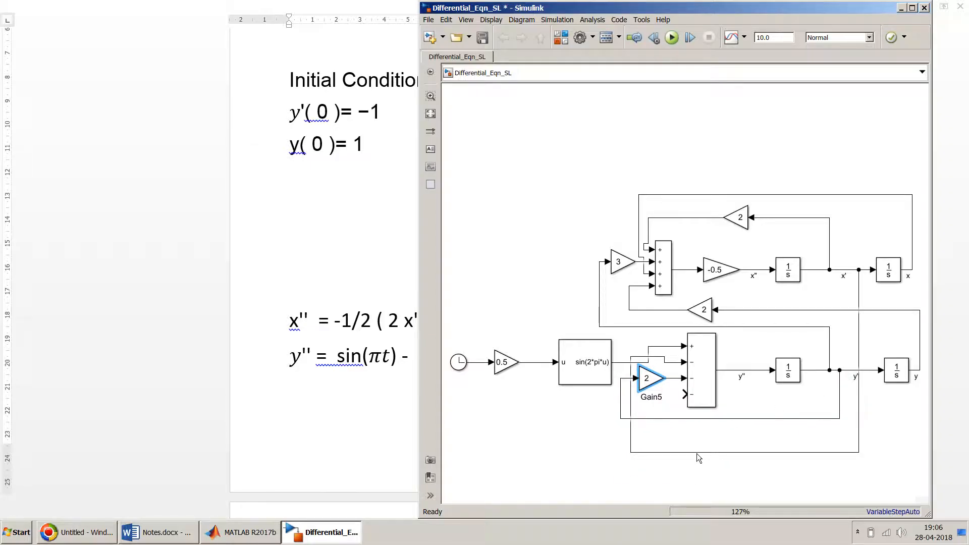
Step: Check the 2y term in the notes, move the y feedback Gain closer to the integrators and branch its output to the lower Sum's last input
{"action": "left_click", "coordinate": [145, 129]}
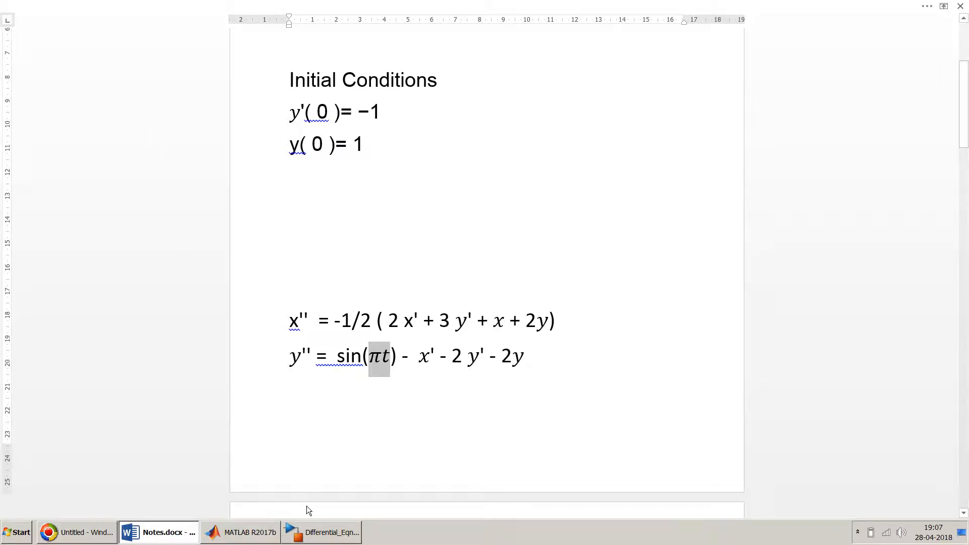
{"action": "left_click", "coordinate": [318, 531]}
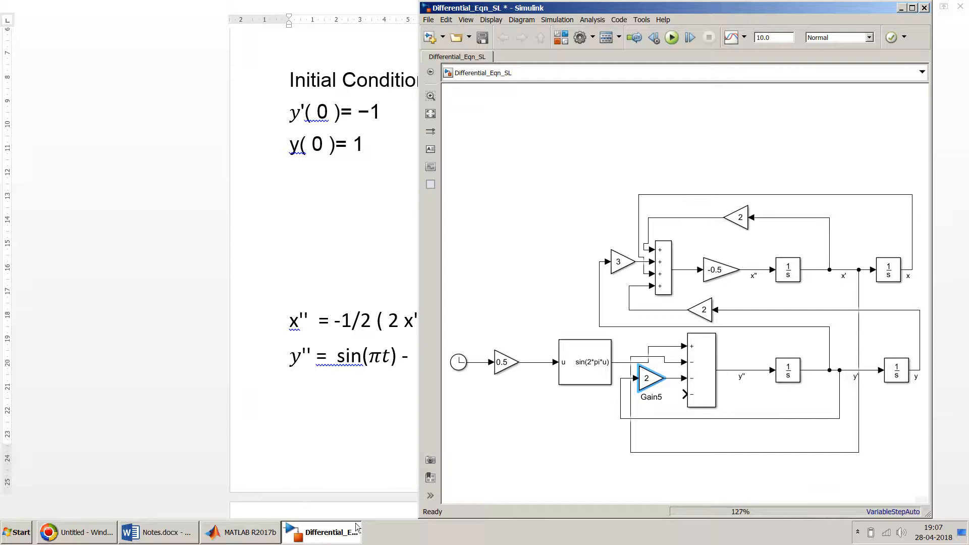
{"action": "left_click", "coordinate": [544, 462]}
{"action": "left_click", "coordinate": [708, 313]}
{"action": "left_click_drag", "start_coordinate": [708, 313], "coordinate": [812, 309]}
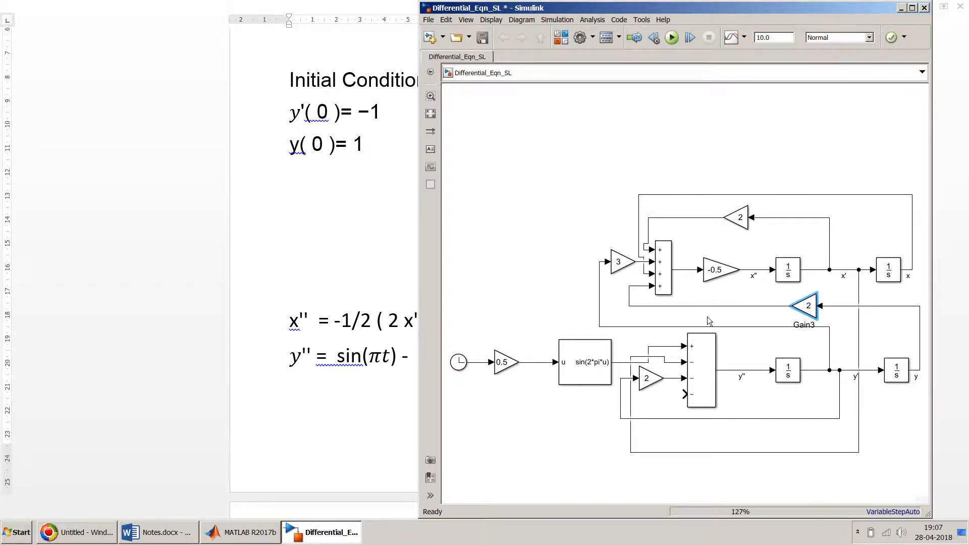
{"action": "mouse_move", "coordinate": [685, 394]}
{"action": "left_mouse_down"}
{"action": "mouse_move", "coordinate": [674, 383]}
{"action": "mouse_move", "coordinate": [667, 312]}
{"action": "left_mouse_up"}
Step: Shift the Sine block toward the 0.5 Gain, reroute the x' and 2y lines around the lower Sum's Gain block, and save the model
{"action": "left_click_drag", "start_coordinate": [582, 368], "coordinate": [554, 370]}
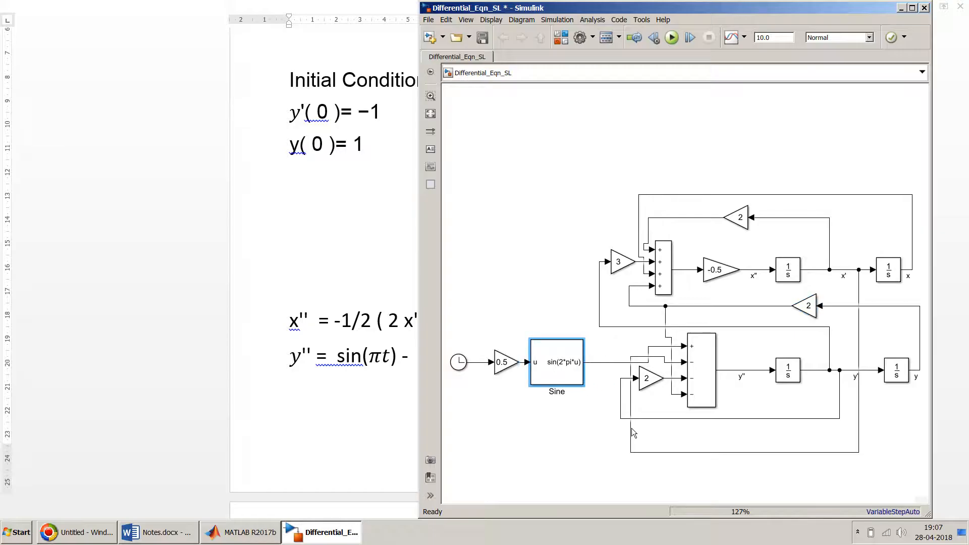
{"action": "left_click_drag", "start_coordinate": [631, 428], "coordinate": [604, 428]}
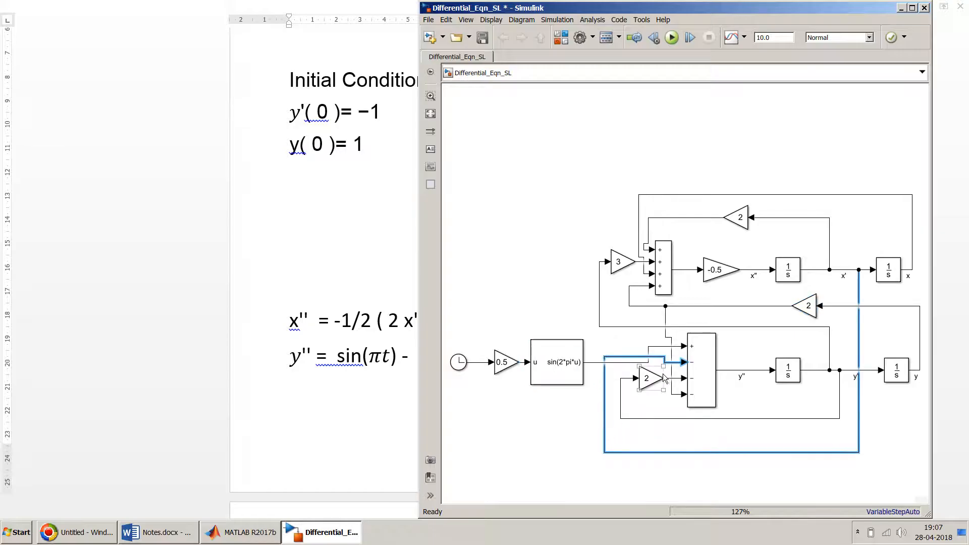
{"action": "left_click_drag", "start_coordinate": [671, 379], "coordinate": [624, 388]}
{"action": "left_click_drag", "start_coordinate": [617, 387], "coordinate": [610, 392]}
{"action": "left_click", "coordinate": [588, 332]}
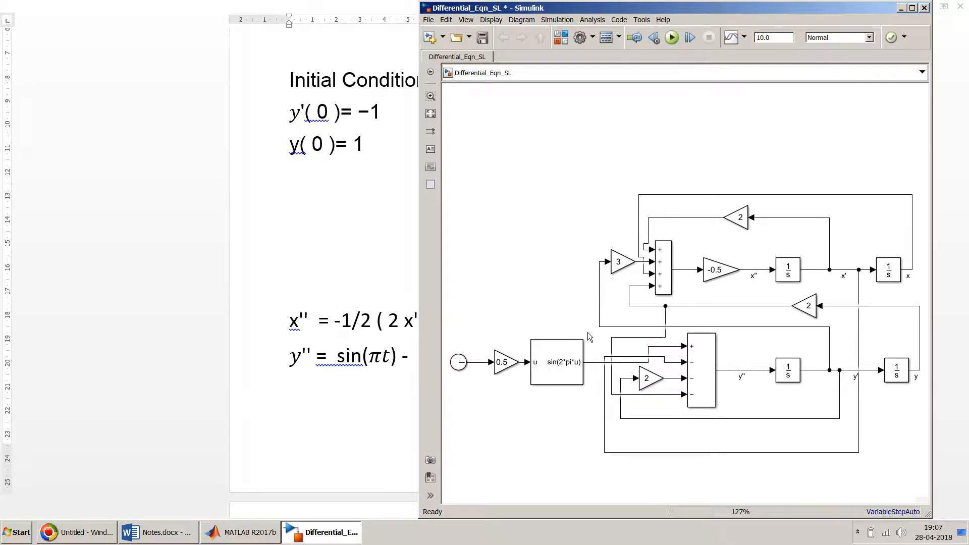
{"action": "key", "text": "ctrl+s"}
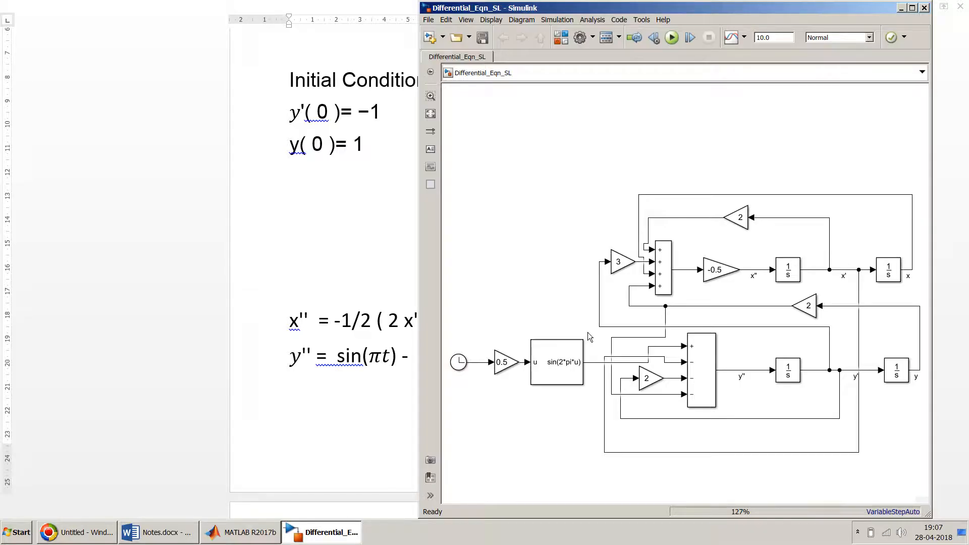